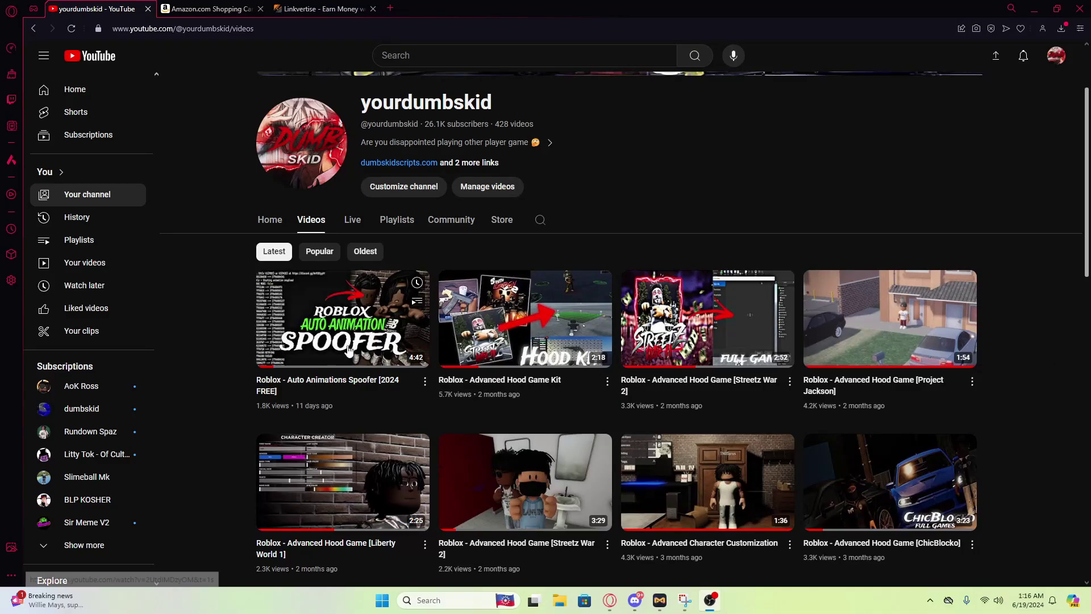
# Step: Open the Roblox Auto Animations Spoofer video's download link and complete its "Exploring Compelling Search Trends" step to reach the target page
pyautogui.click(353, 347)
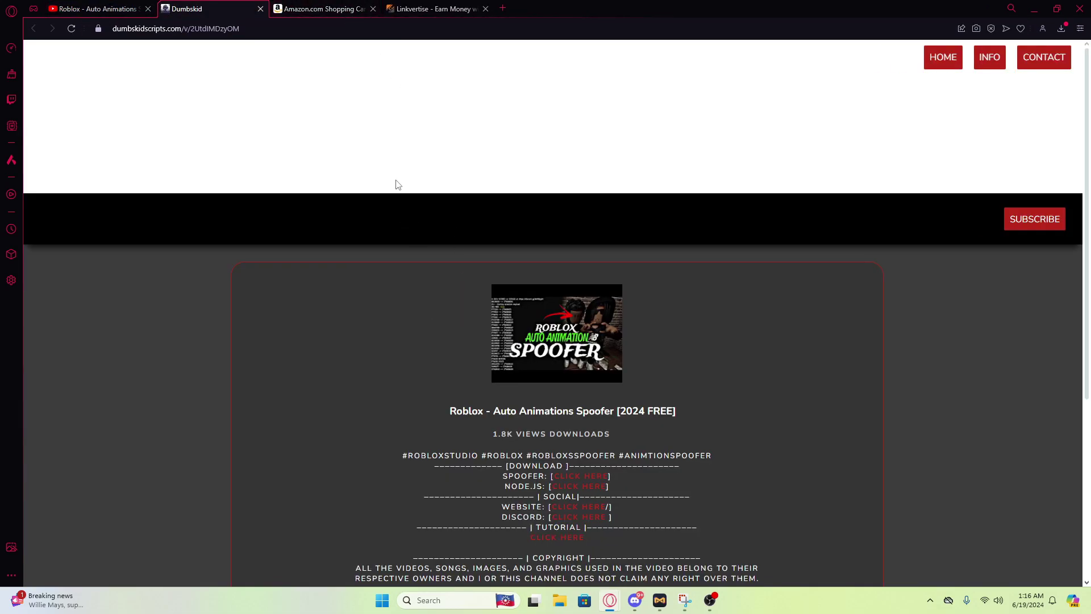
pyautogui.scroll(-2, 495, 365)
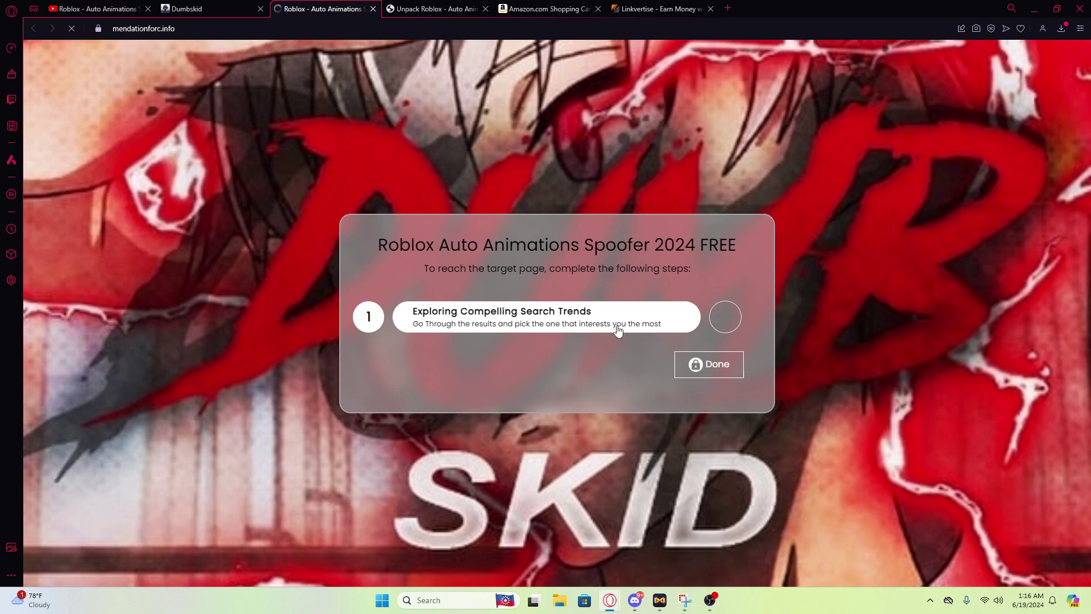
pyautogui.click(728, 328)
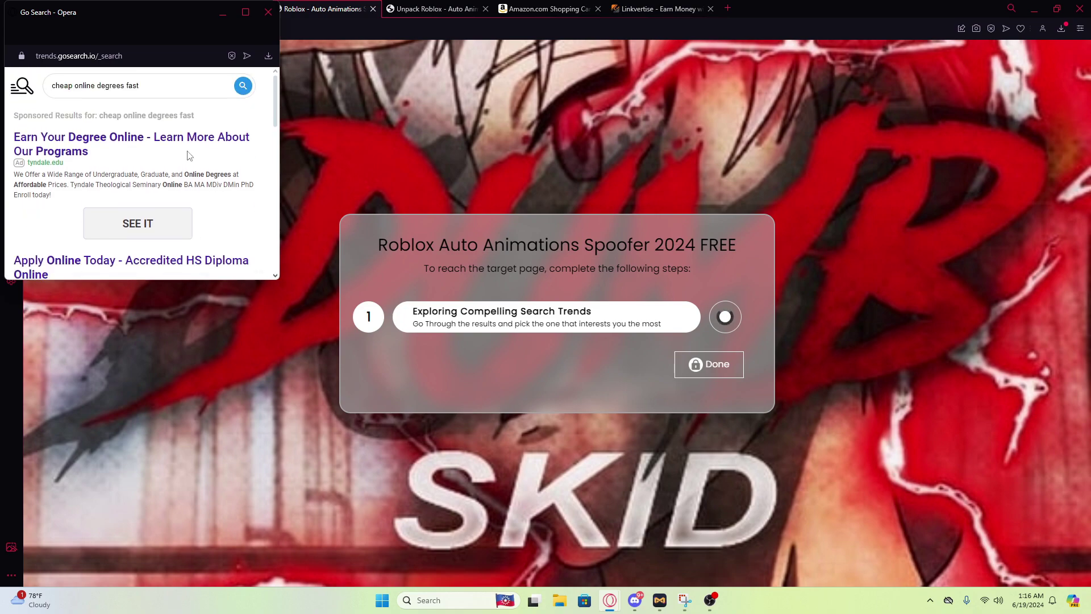
pyautogui.click(47, 266)
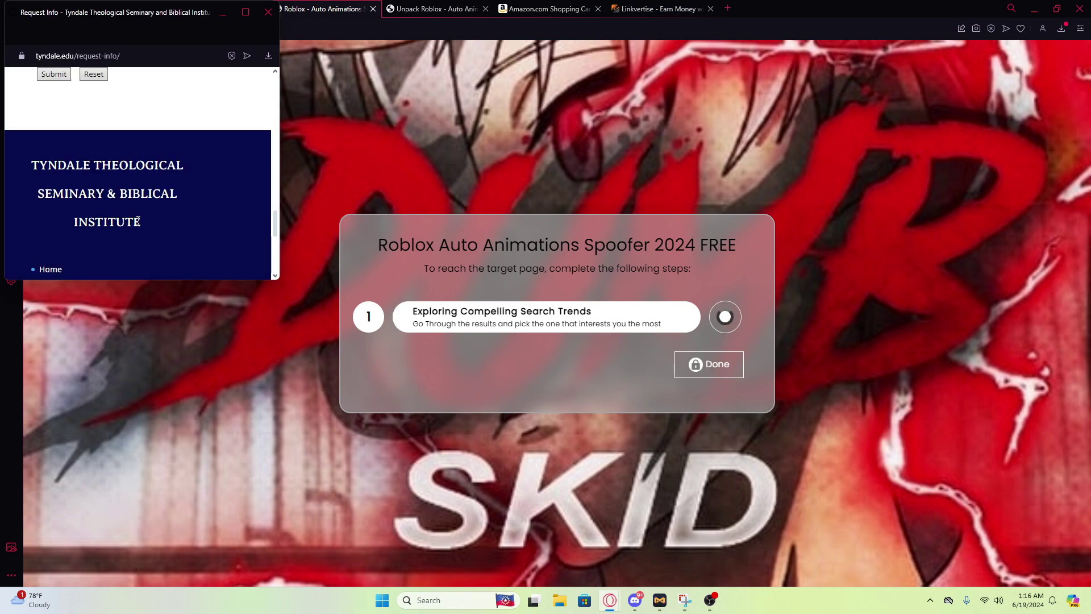
pyautogui.scroll(15, 137, 222)
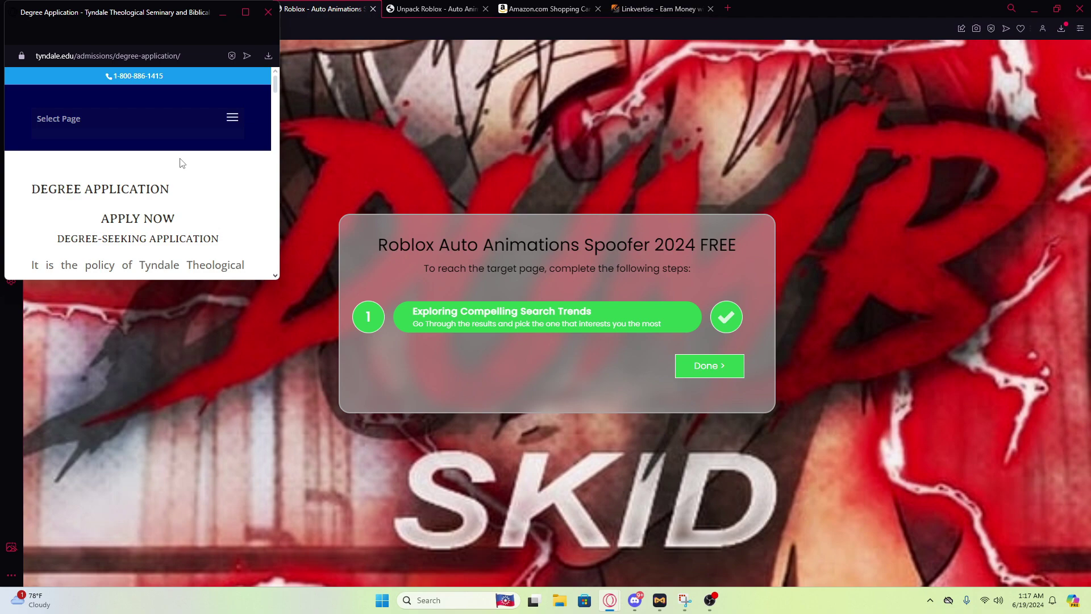
pyautogui.click(695, 372)
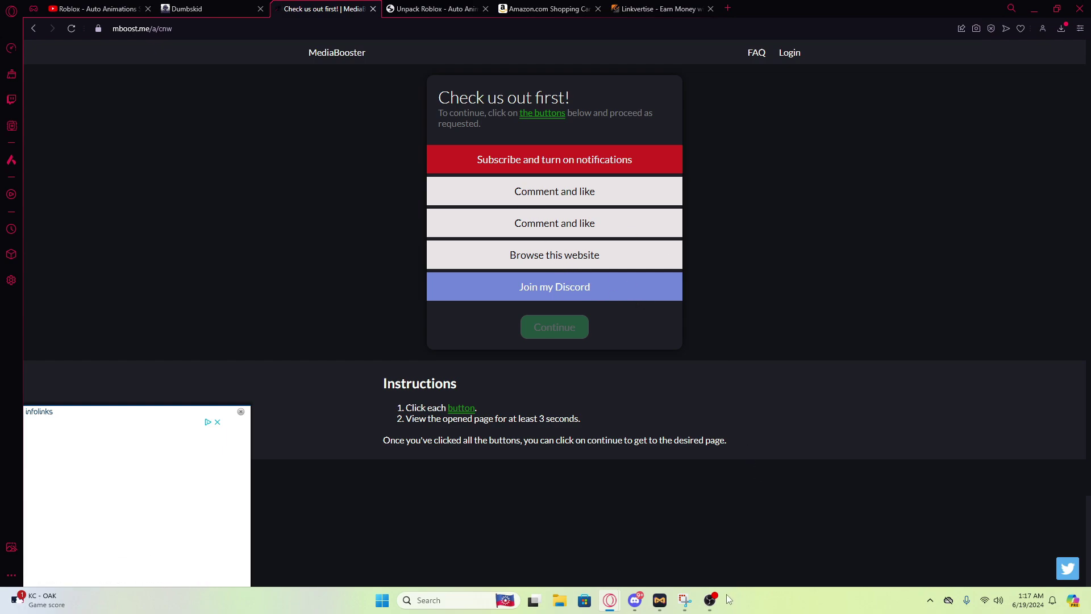
# Step: Extract the FuriousFade Graphics pack folder from its archive onto the desktop
pyautogui.click(710, 600)
pyautogui.doubleClick(626, 258)
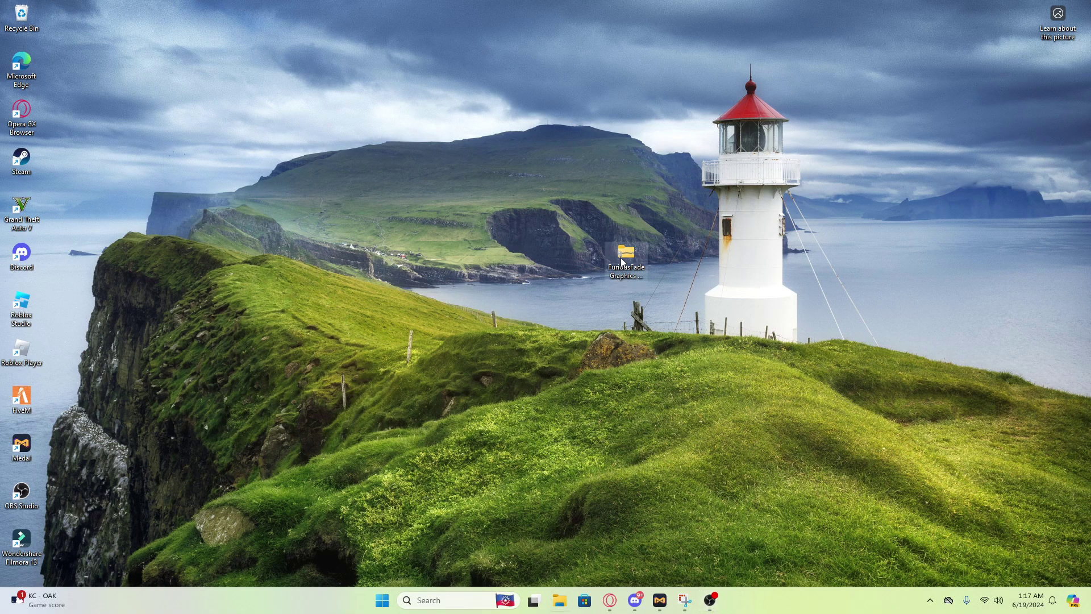
pyautogui.moveTo(1088, 301); pyautogui.dragTo(489, 226)
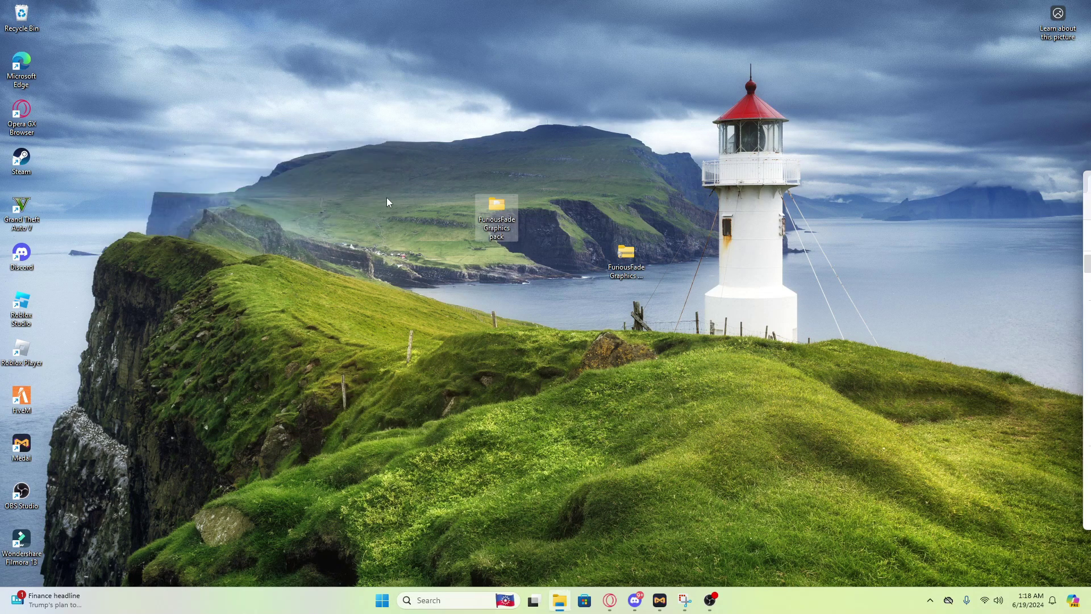
# Step: Delete the FuriousFade Graphics pack archive from the desktop and open the extracted folder
pyautogui.click(626, 257)
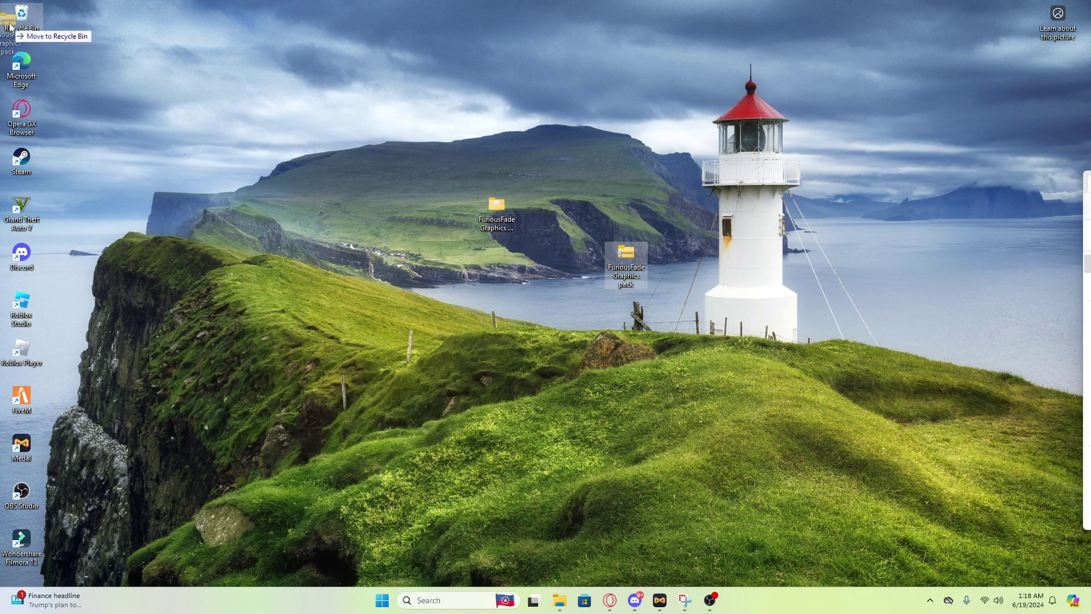
pyautogui.press('Delete')
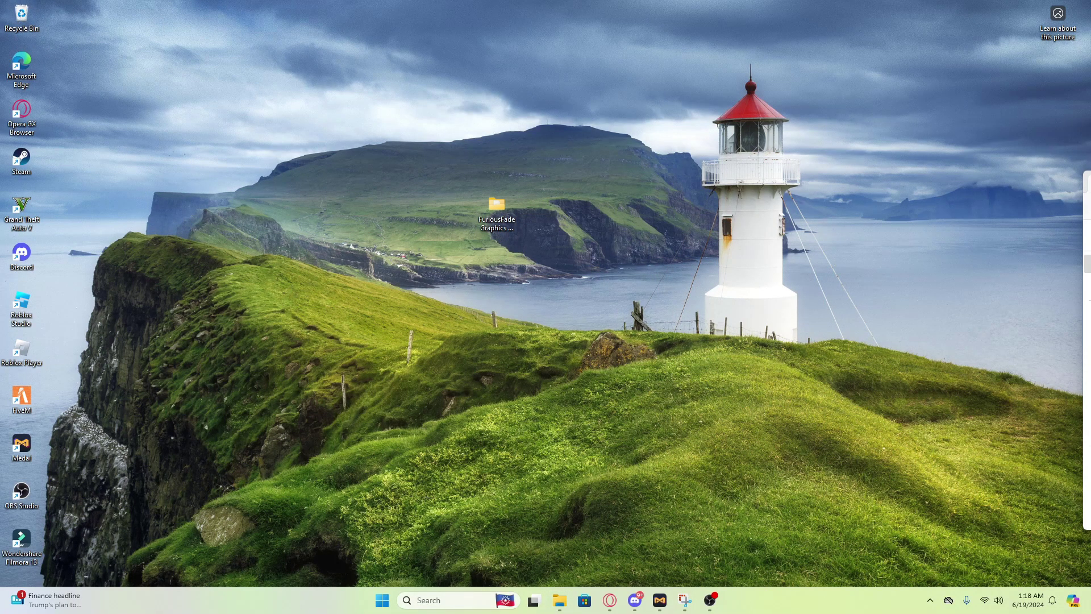
pyautogui.doubleClick(510, 225)
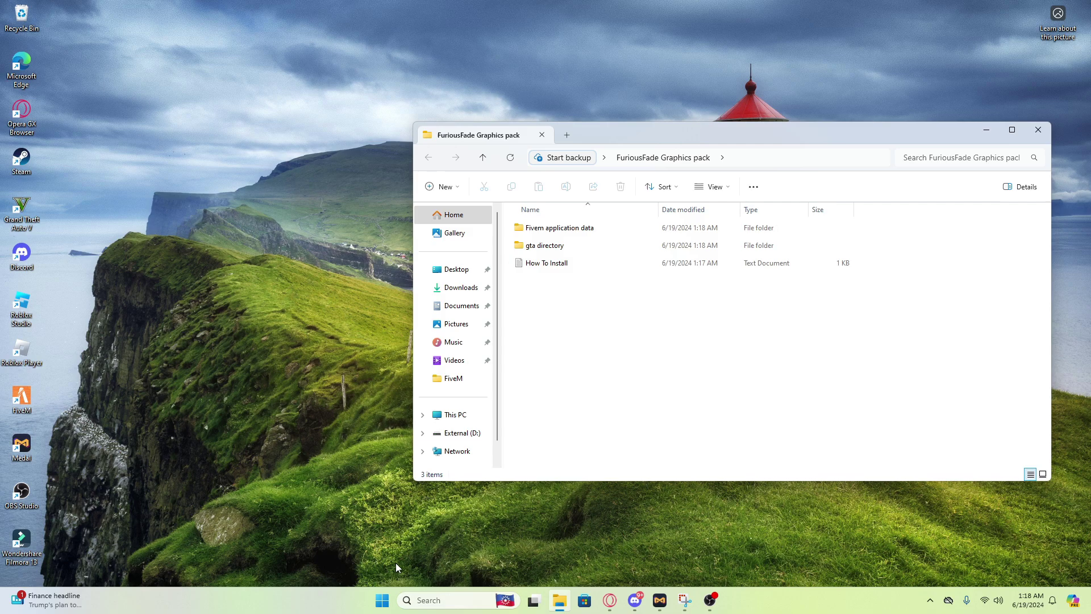
# Step: Search Windows for fivem.exe and open its file location
pyautogui.click(436, 600)
pyautogui.write('fivem.exe')
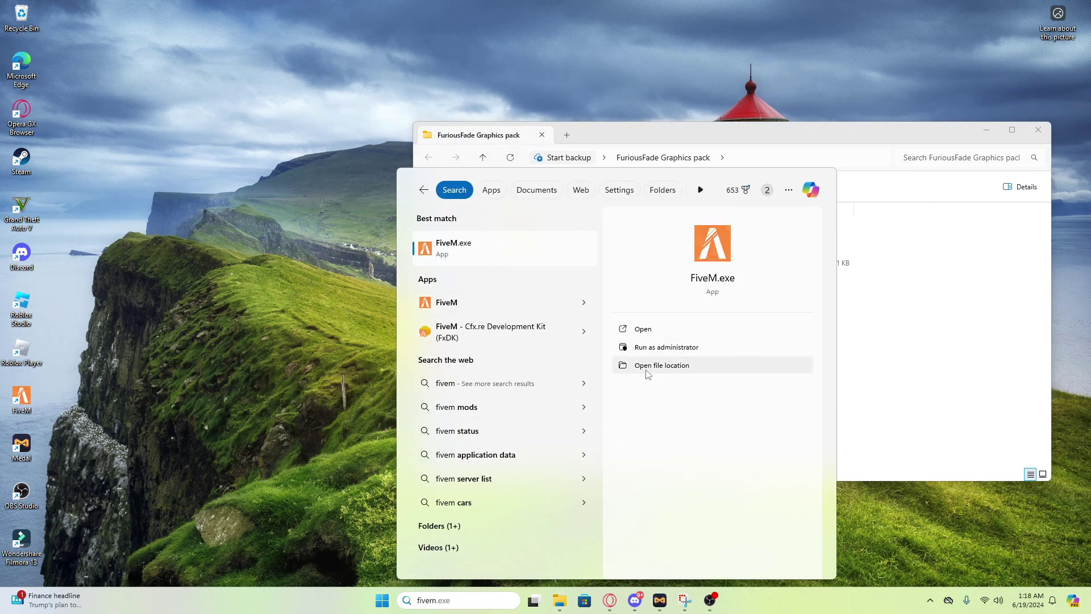
pyautogui.click(648, 365)
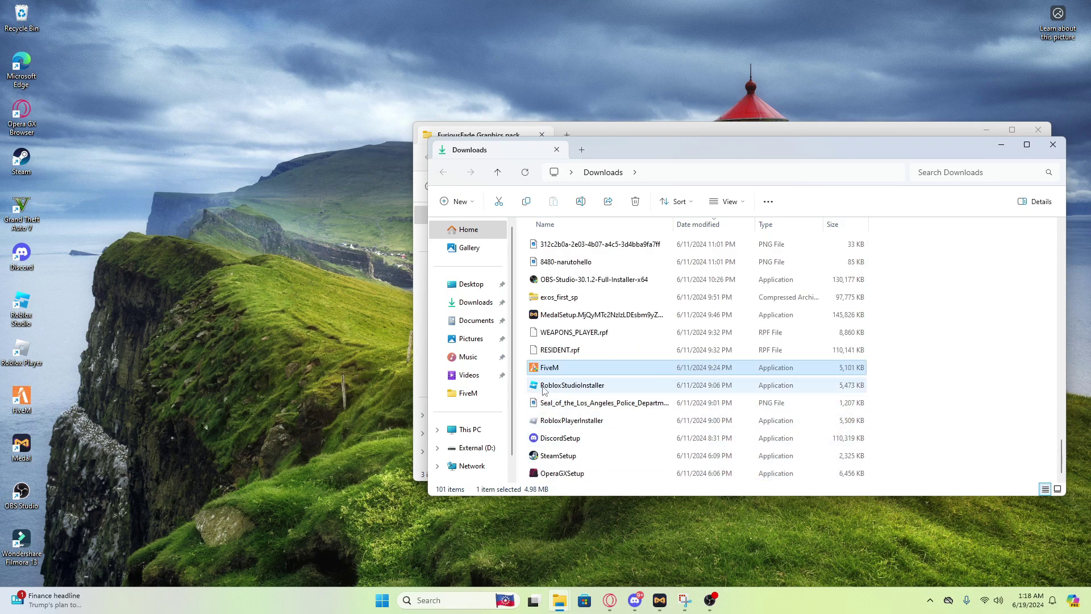
pyautogui.rightClick(549, 375)
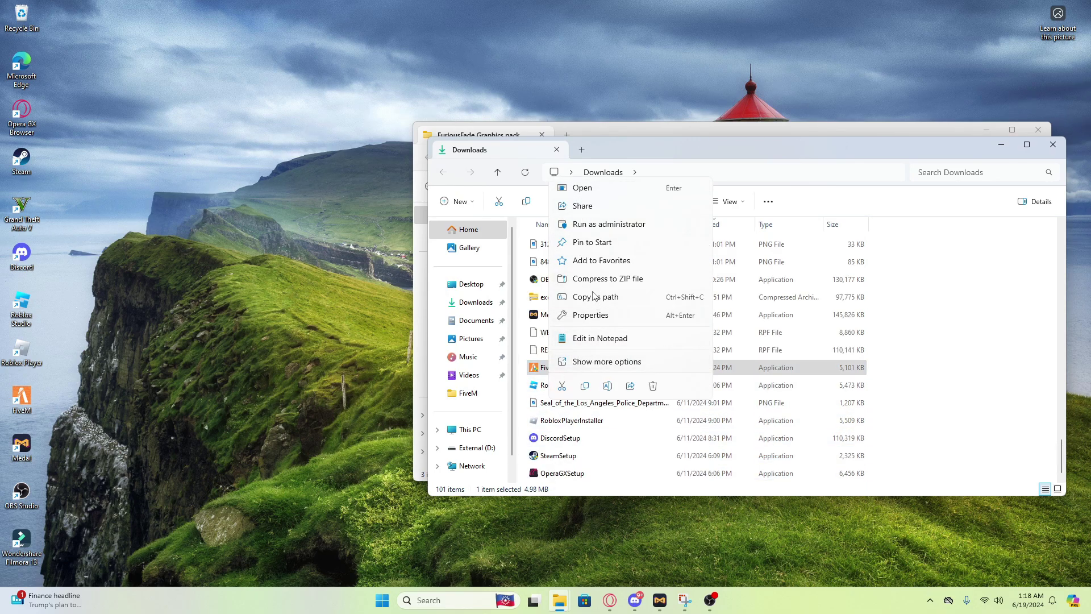
pyautogui.click(595, 364)
pyautogui.click(536, 372)
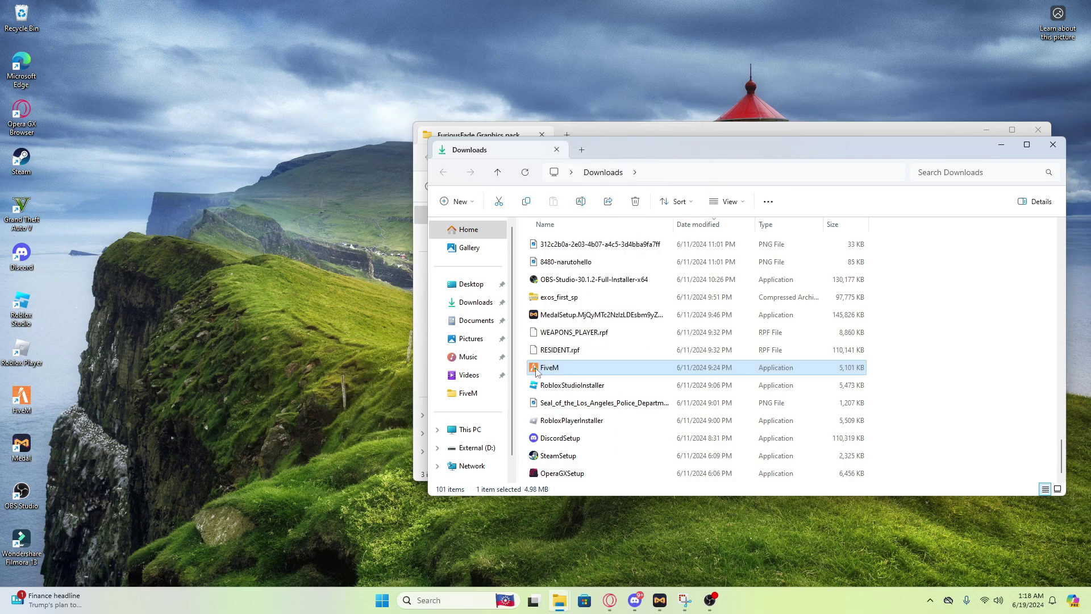
pyautogui.rightClick(536, 372)
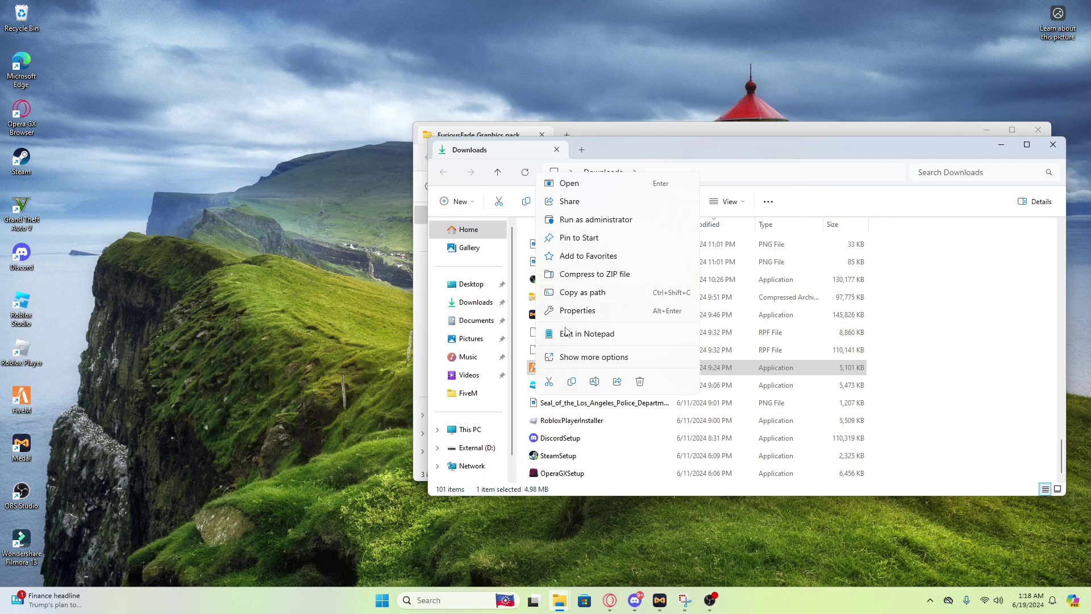
pyautogui.click(521, 375)
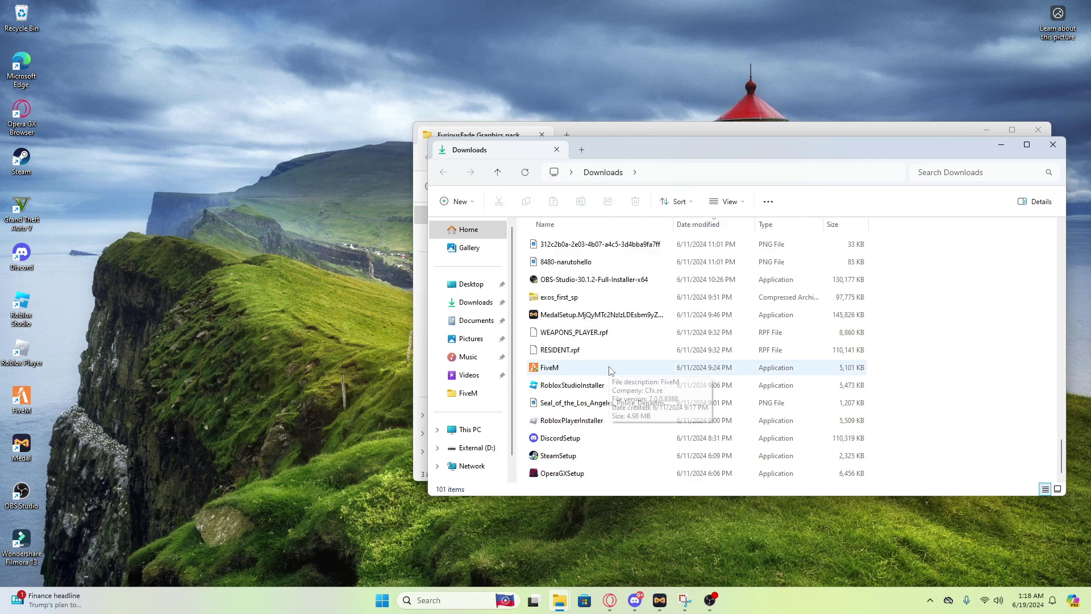
pyautogui.rightClick(549, 373)
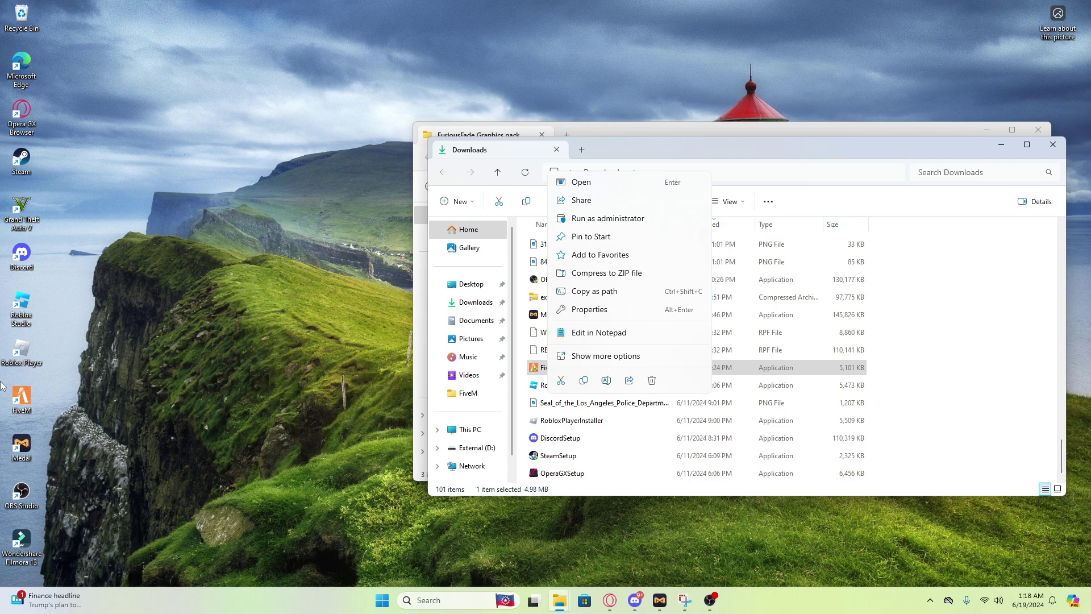
# Step: Open the file location of the FiveM desktop shortcut and close the Downloads window
pyautogui.rightClick(21, 401)
pyautogui.click(57, 247)
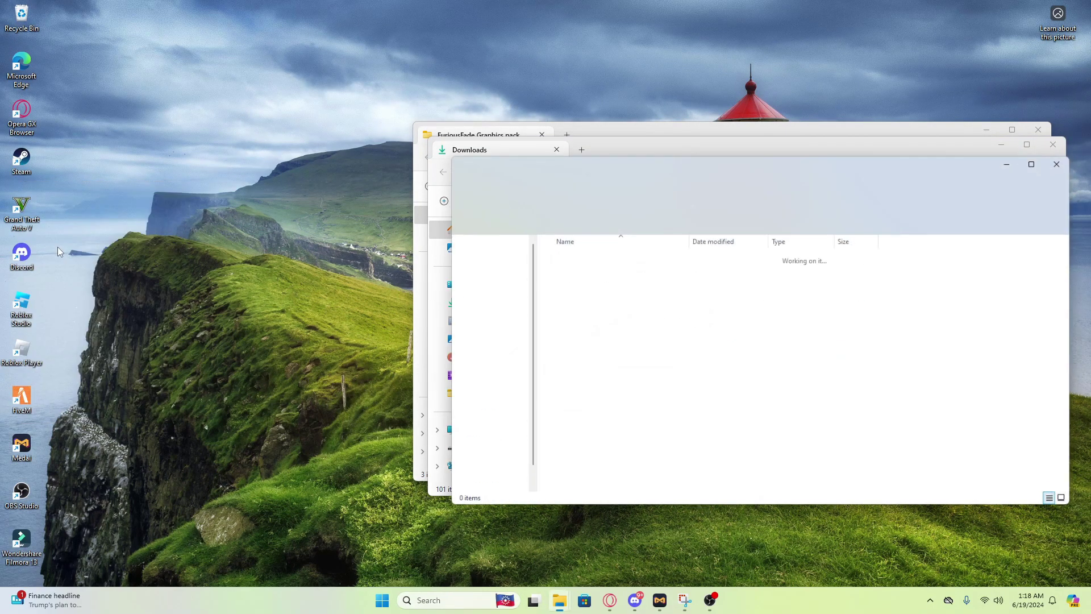
pyautogui.click(1049, 144)
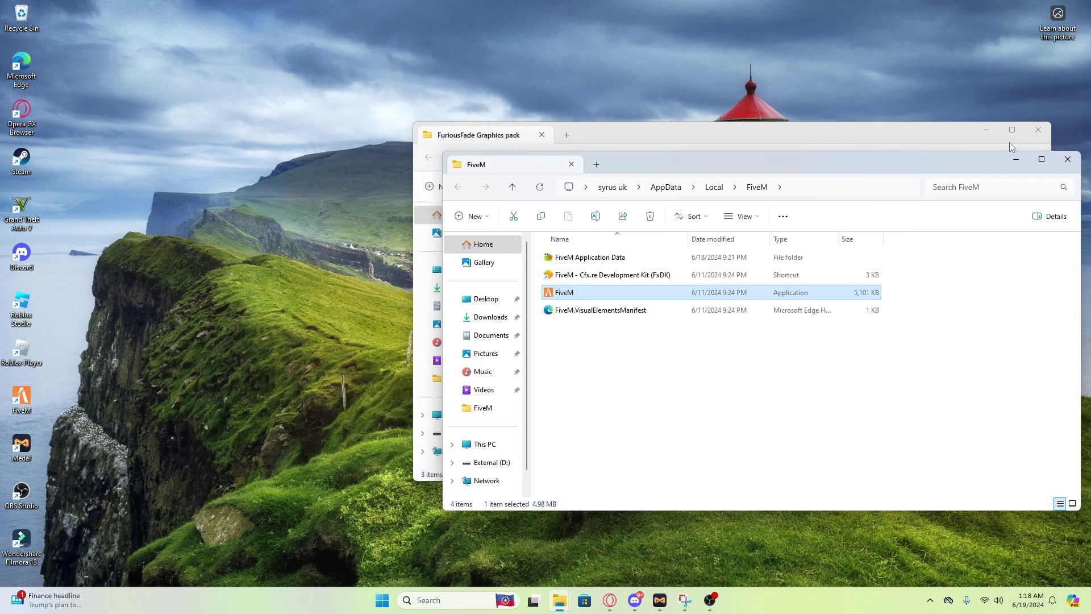
# Step: Clear the graphics pack window out of the way and open the FiveM Application Data folder
pyautogui.click(1010, 142)
pyautogui.click(1038, 130)
pyautogui.moveTo(781, 171); pyautogui.dragTo(466, 200)
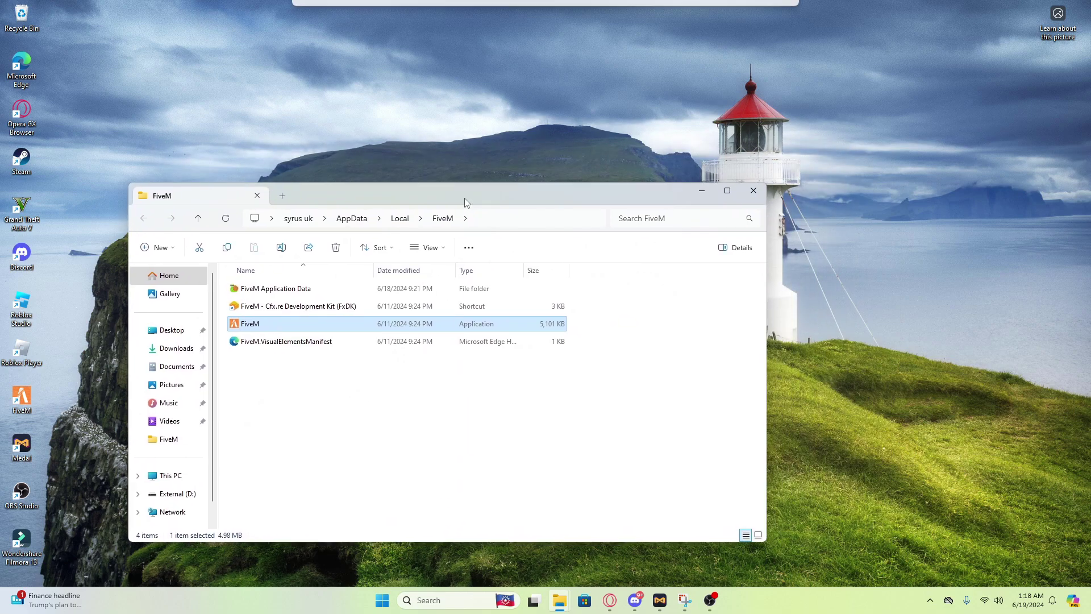
pyautogui.doubleClick(263, 290)
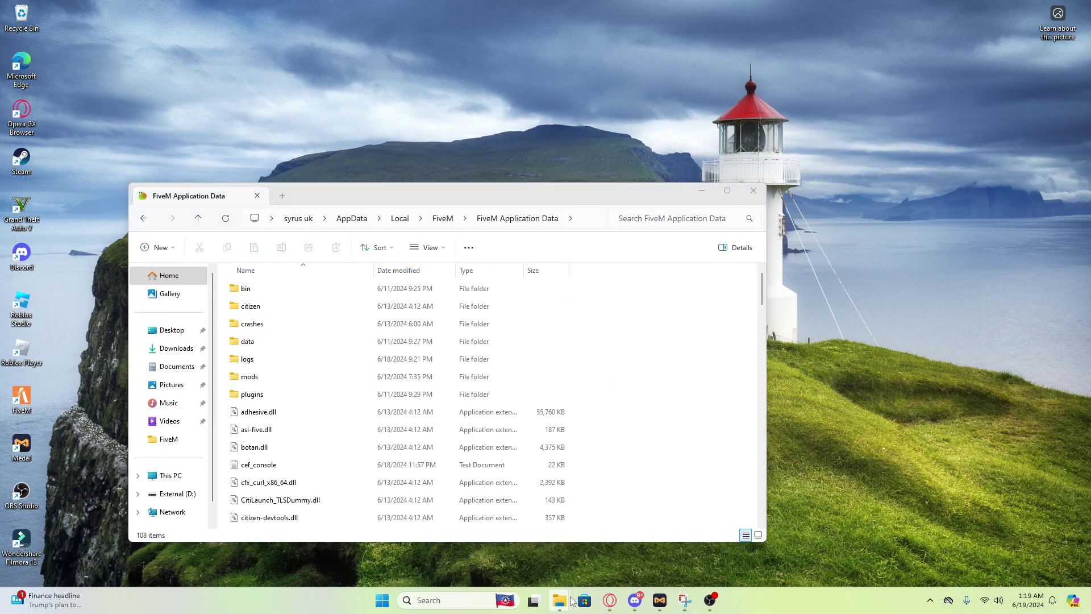
# Step: Move the mods and plugins folders from the pack's Fivem application data into FiveM Application Data, replacing existing files, and close the destination
pyautogui.moveTo(573, 601)
pyautogui.click(505, 549)
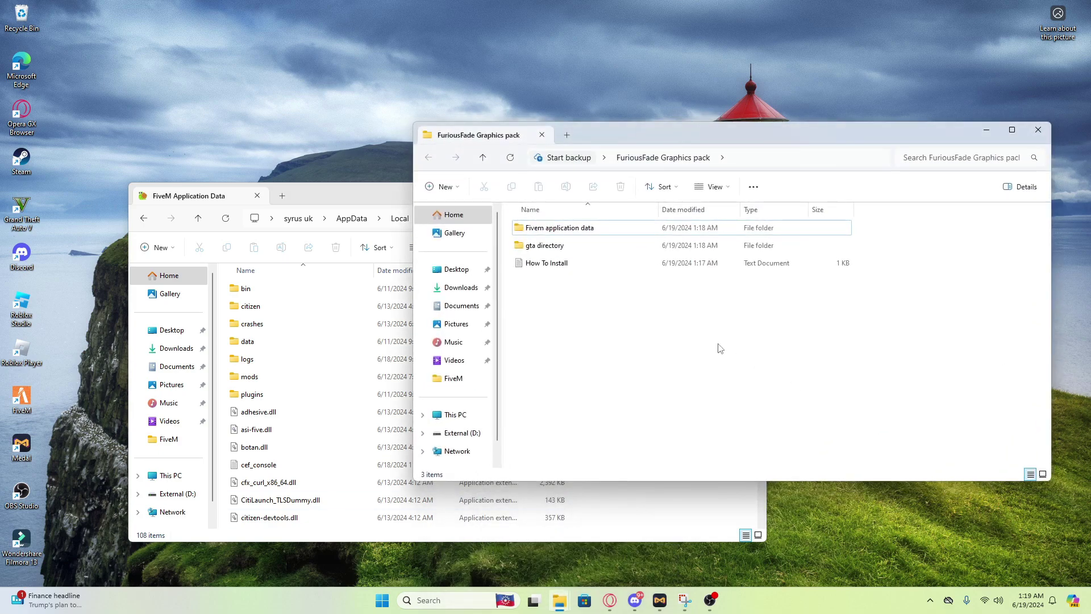
pyautogui.doubleClick(566, 235)
pyautogui.moveTo(632, 305)
pyautogui.mouseDown()
pyautogui.moveTo(541, 232)
pyautogui.moveTo(634, 517)
pyautogui.mouseUp()
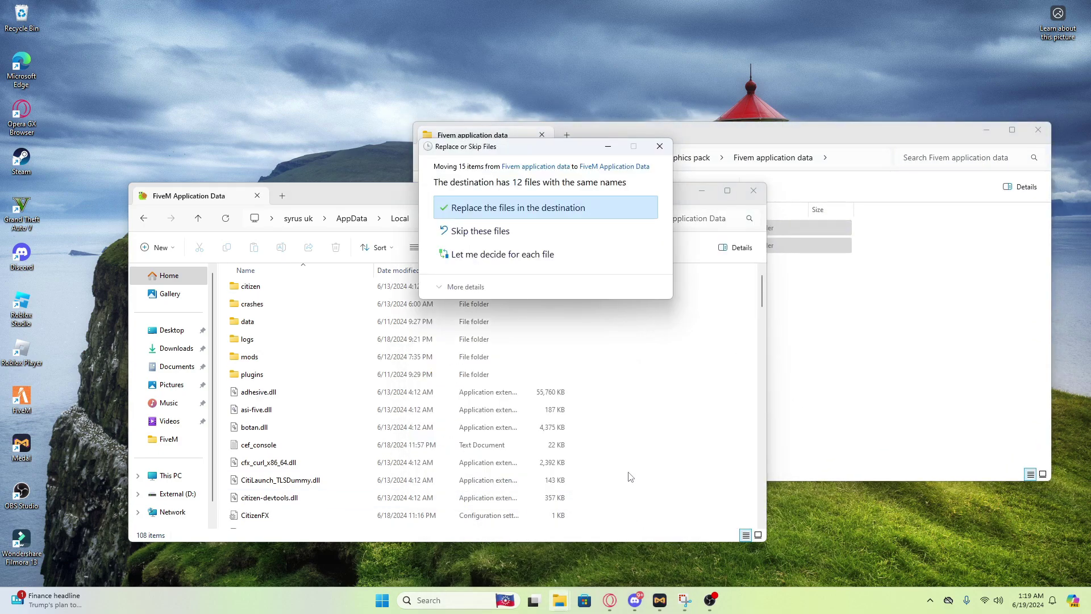
pyautogui.click(530, 213)
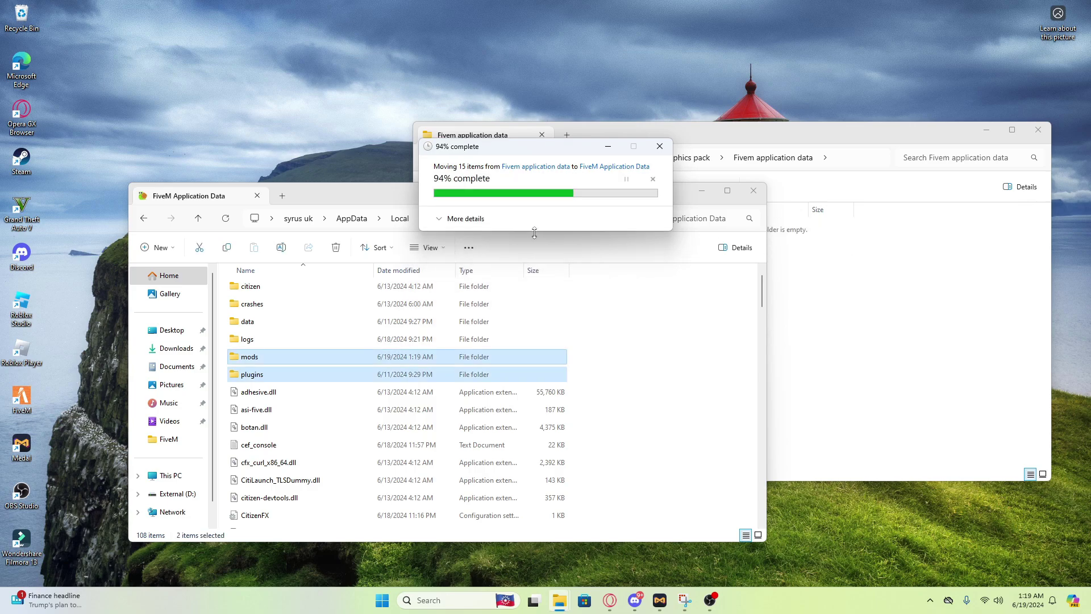
pyautogui.click(753, 191)
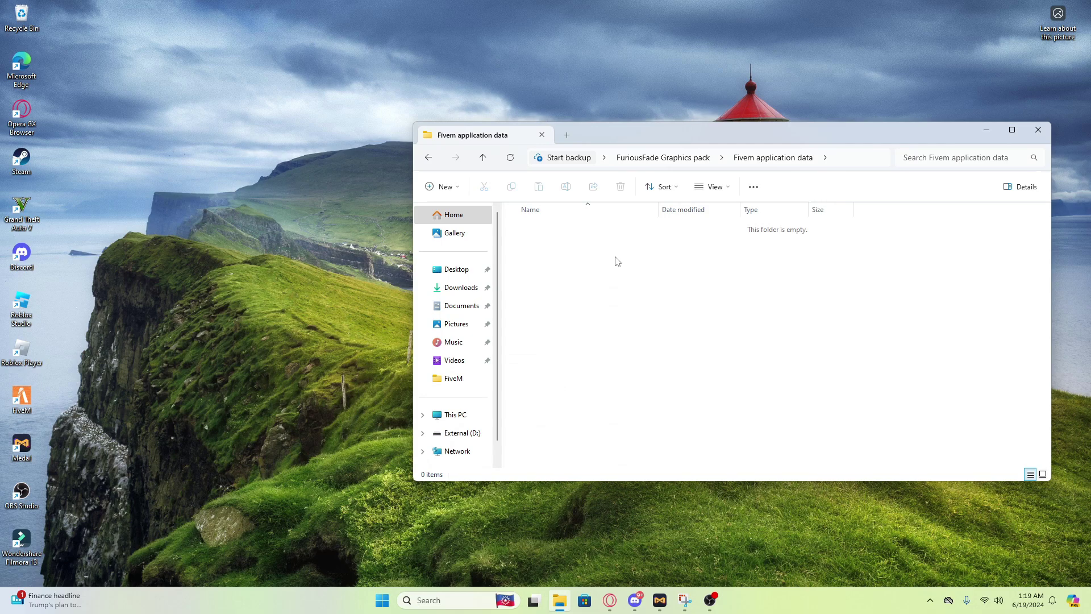
# Step: Open the gta directory folder inside the FuriousFade Graphics pack
pyautogui.click(429, 160)
pyautogui.doubleClick(535, 244)
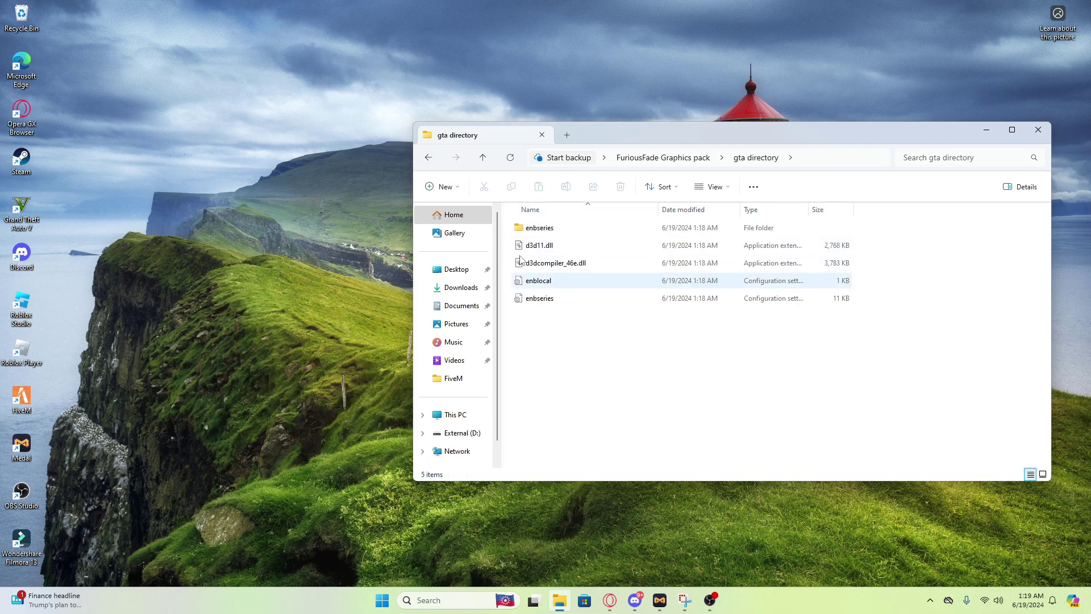
# Step: Search for Steam, launch it and show the game library
pyautogui.click(468, 598)
pyautogui.write('steam')
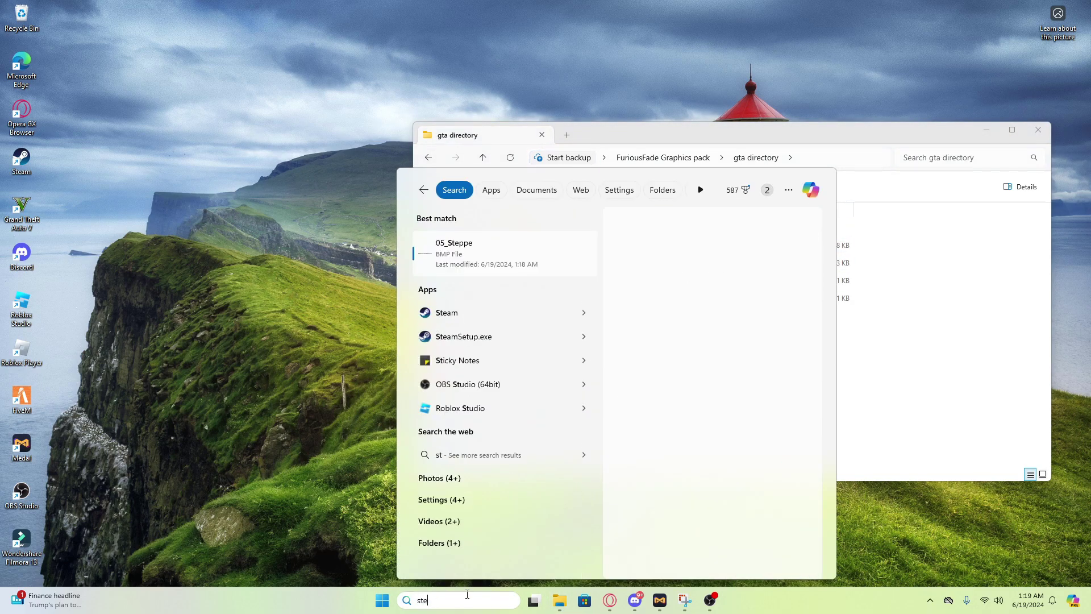
pyautogui.click(453, 250)
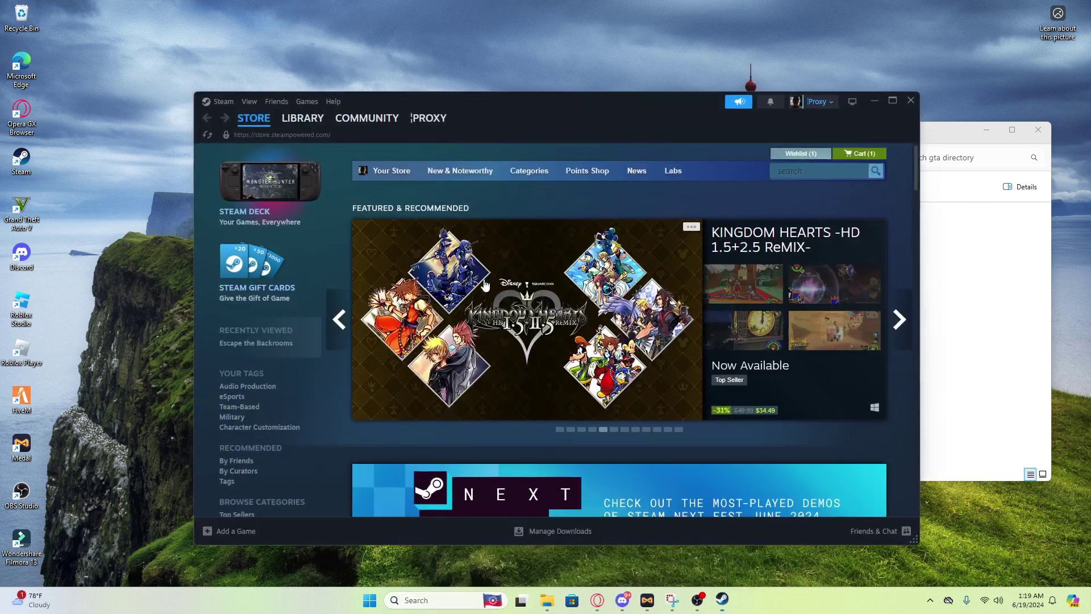
pyautogui.click(296, 120)
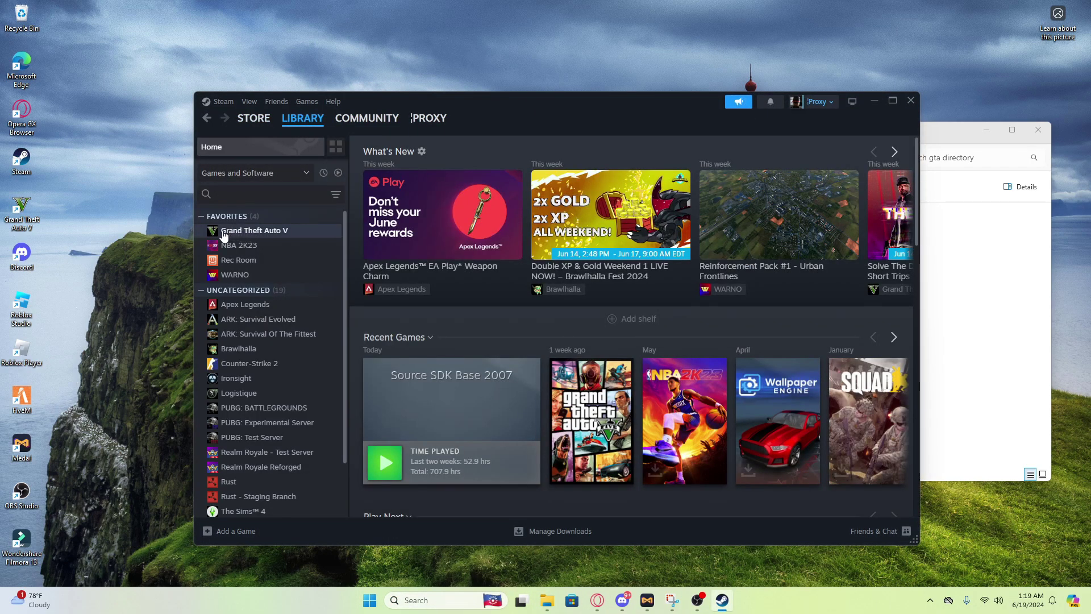
# Step: Browse to Grand Theft Auto V's installed files from its Steam properties and minimize the Steam windows
pyautogui.rightClick(223, 235)
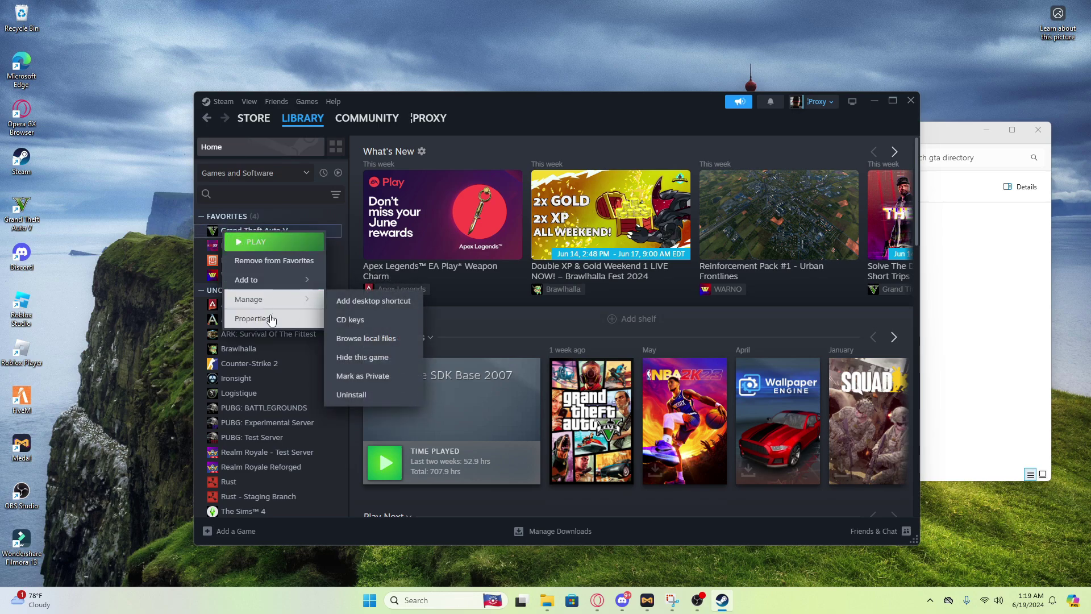
pyautogui.click(245, 317)
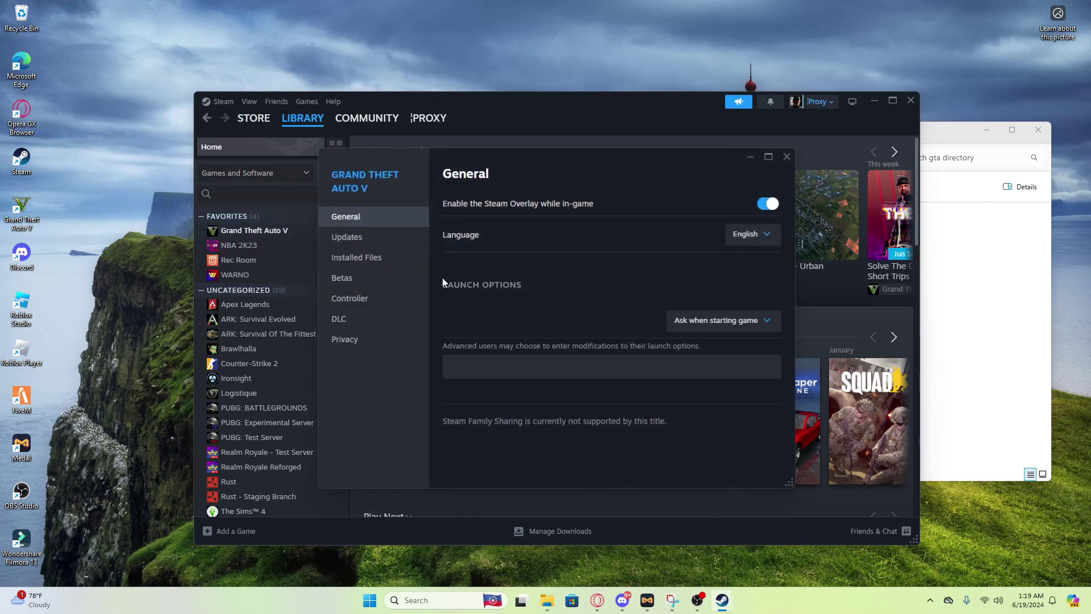
pyautogui.click(363, 262)
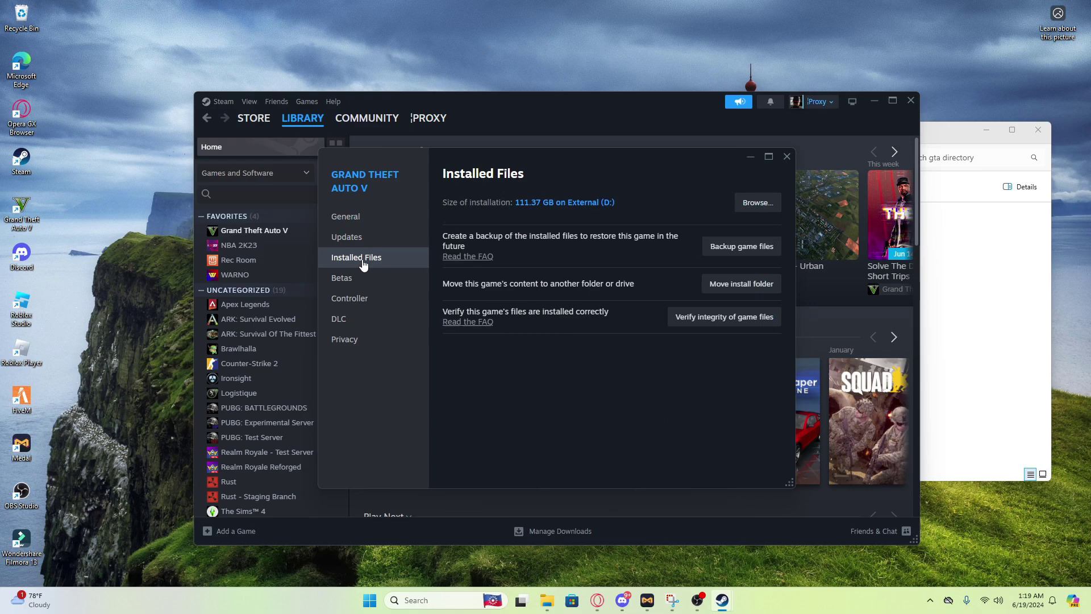
pyautogui.click(760, 205)
pyautogui.click(874, 101)
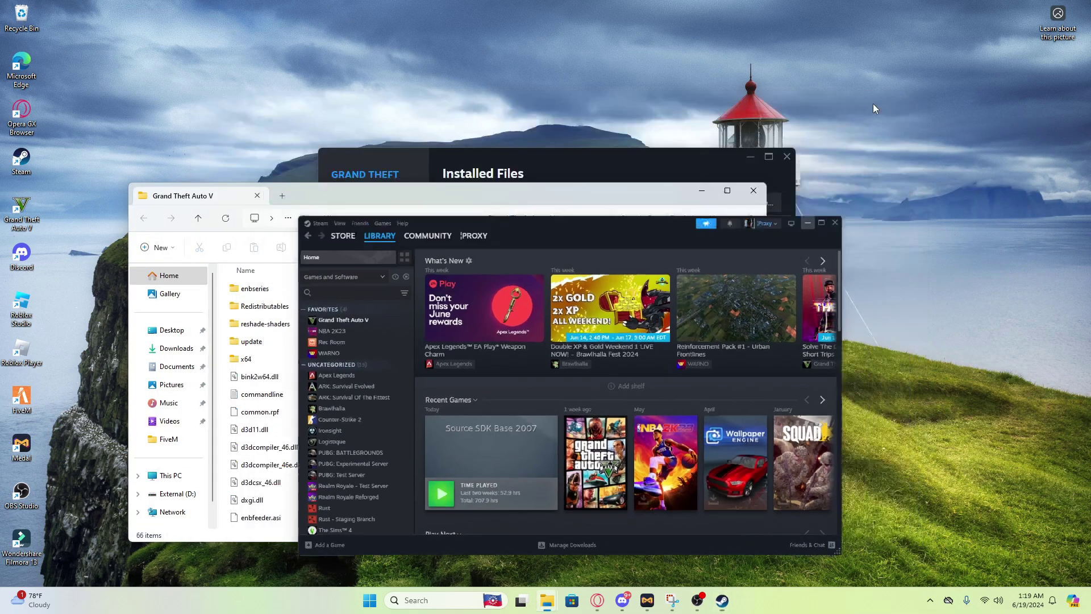
pyautogui.click(752, 156)
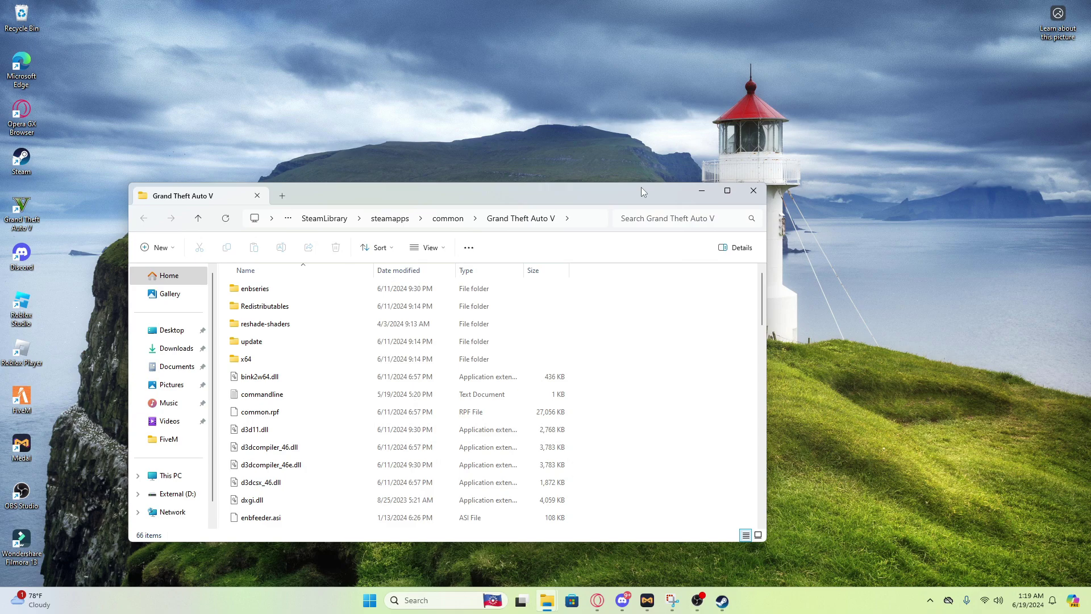
# Step: Copy everything from the pack's gta directory folder into the Grand Theft Auto V folder, replacing the existing files
pyautogui.moveTo(641, 191); pyautogui.dragTo(573, 151)
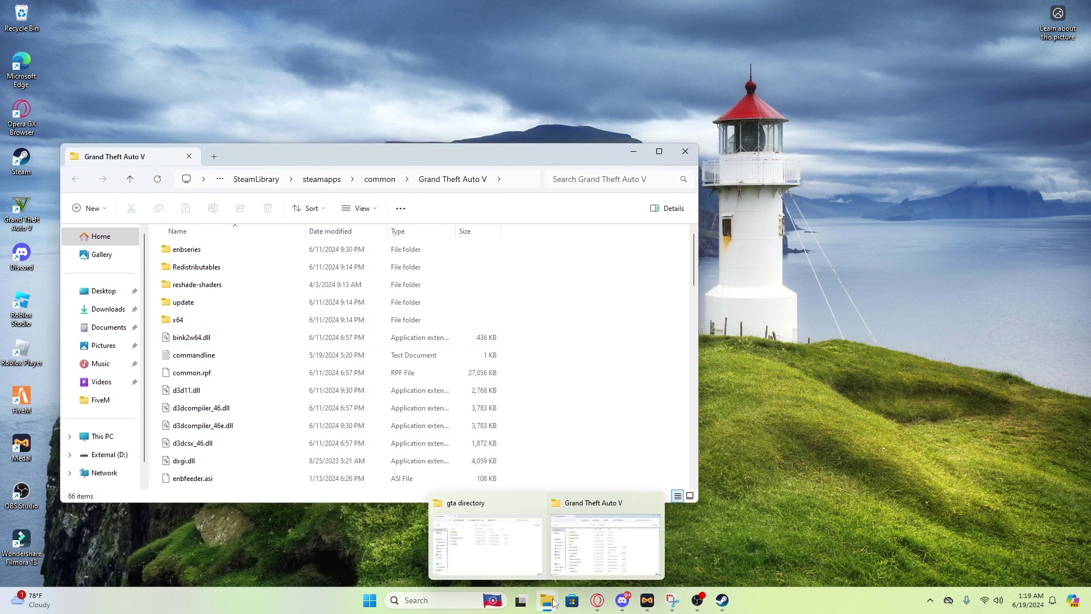
pyautogui.moveTo(546, 600)
pyautogui.click(510, 571)
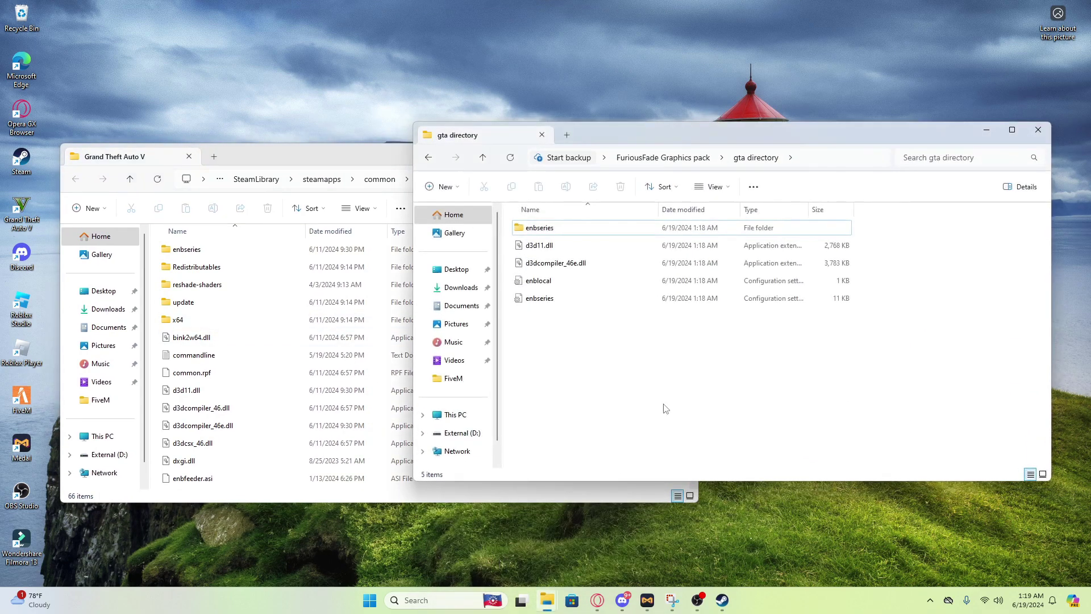
pyautogui.moveTo(613, 344); pyautogui.dragTo(534, 223)
pyautogui.moveTo(623, 140); pyautogui.dragTo(823, 92)
pyautogui.moveTo(772, 186); pyautogui.dragTo(561, 280)
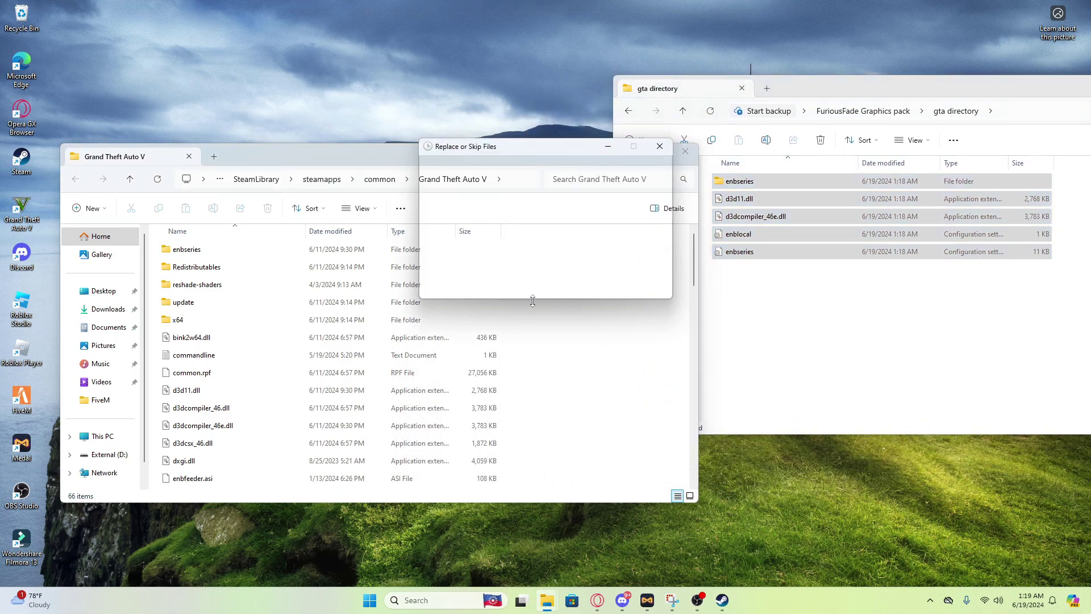
pyautogui.click(499, 208)
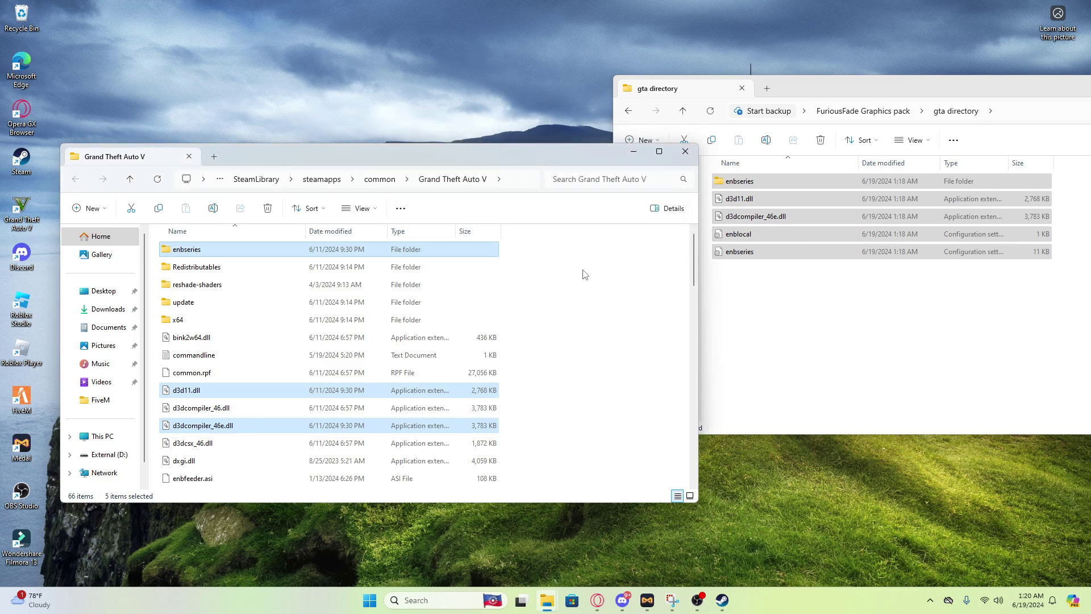
# Step: Check the copied files in the Grand Theft Auto V folder and close both folder windows
pyautogui.scroll(-2, 563, 284)
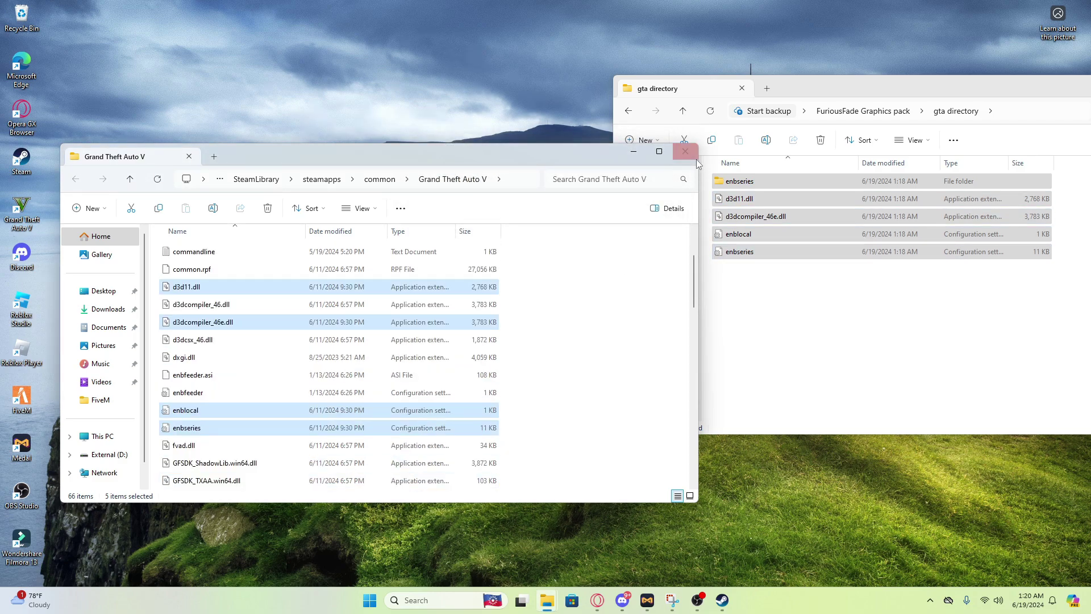
pyautogui.click(688, 152)
pyautogui.moveTo(873, 88); pyautogui.dragTo(651, 99)
pyautogui.click(1018, 93)
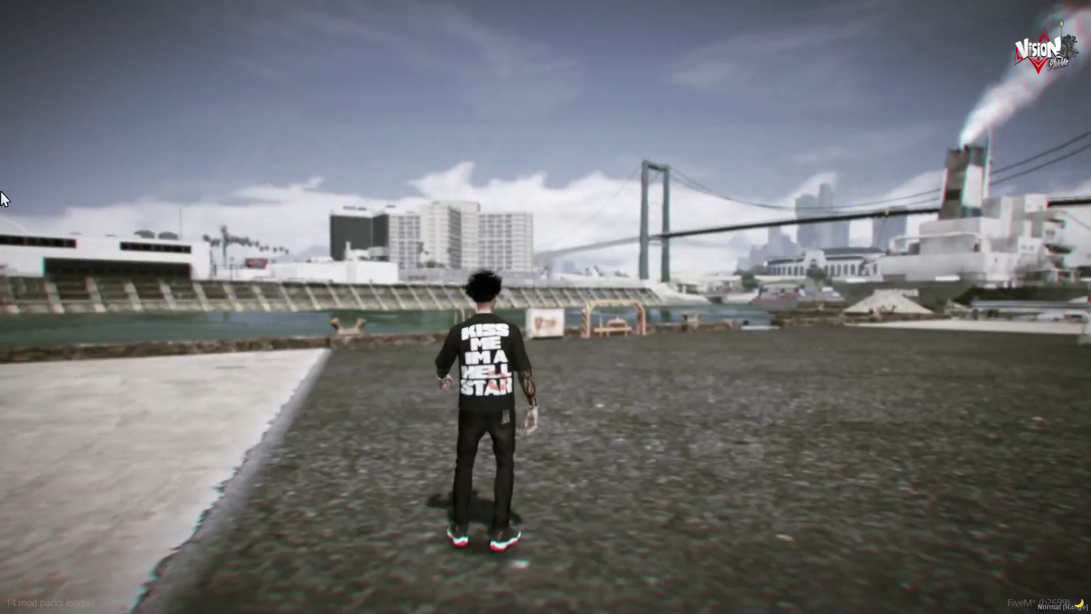
# Step: Open the in-game Graphics settings and review the options from Ignore Suggested Limits down to Grass Quality
pyautogui.press('Escape')
pyautogui.click(706, 121)
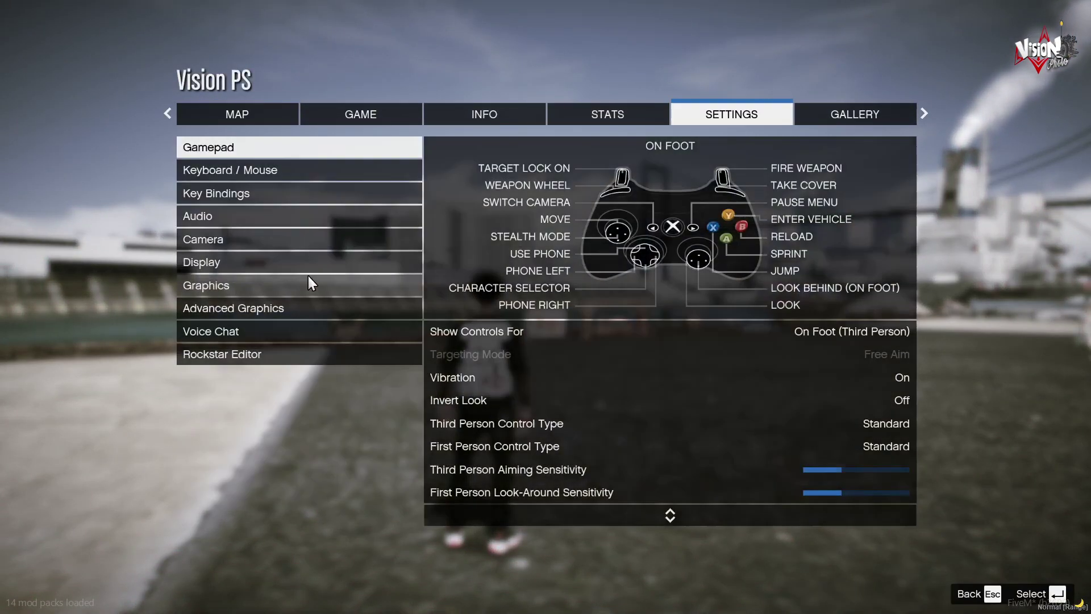
pyautogui.click(262, 287)
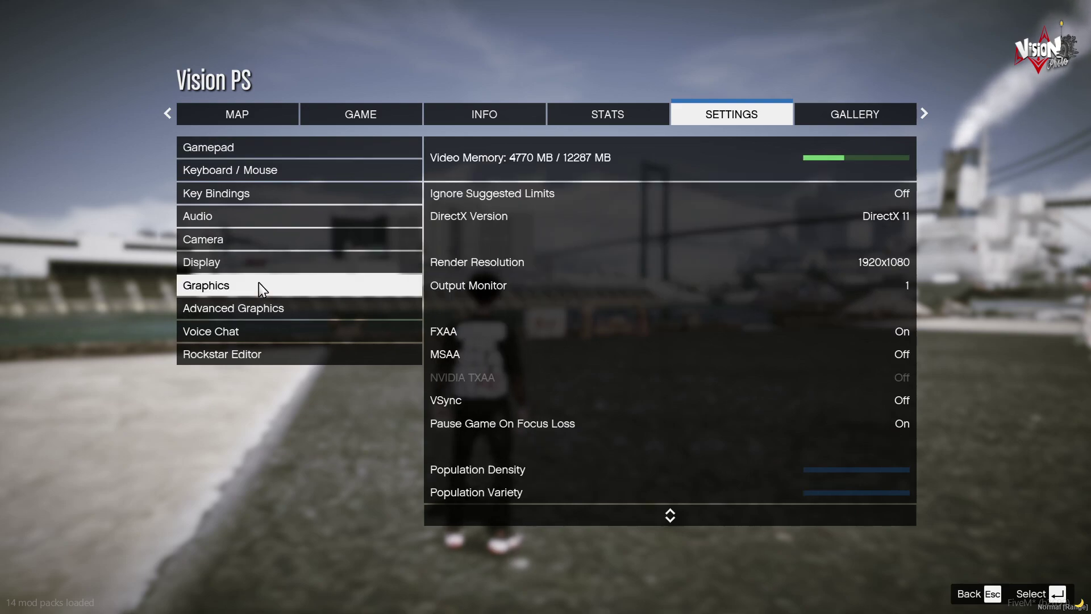
pyautogui.click(526, 329)
pyautogui.scroll(-10, 524, 325)
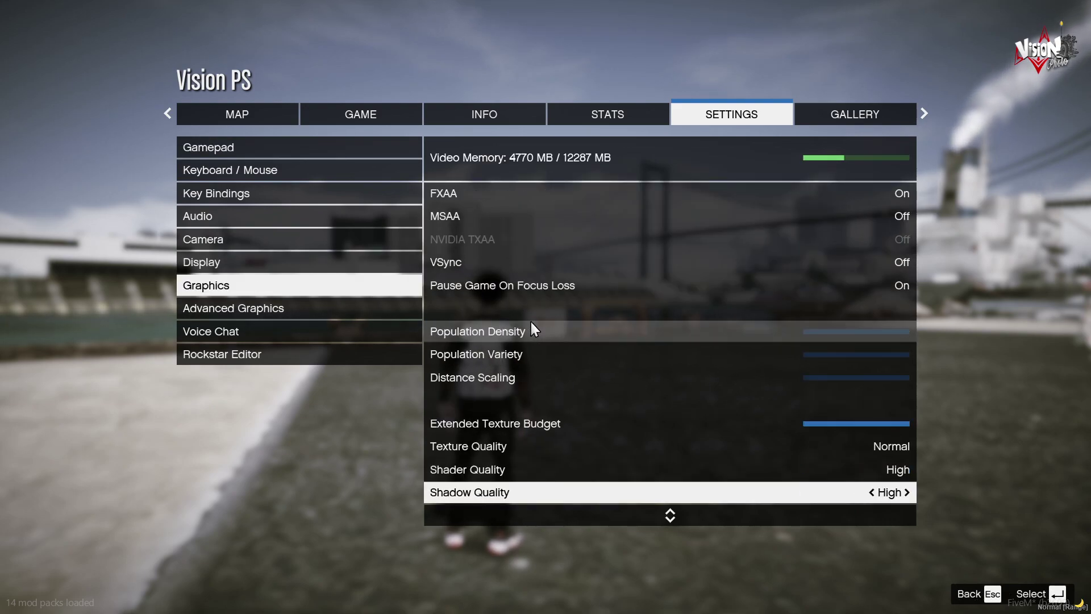
pyautogui.scroll(-5, 528, 321)
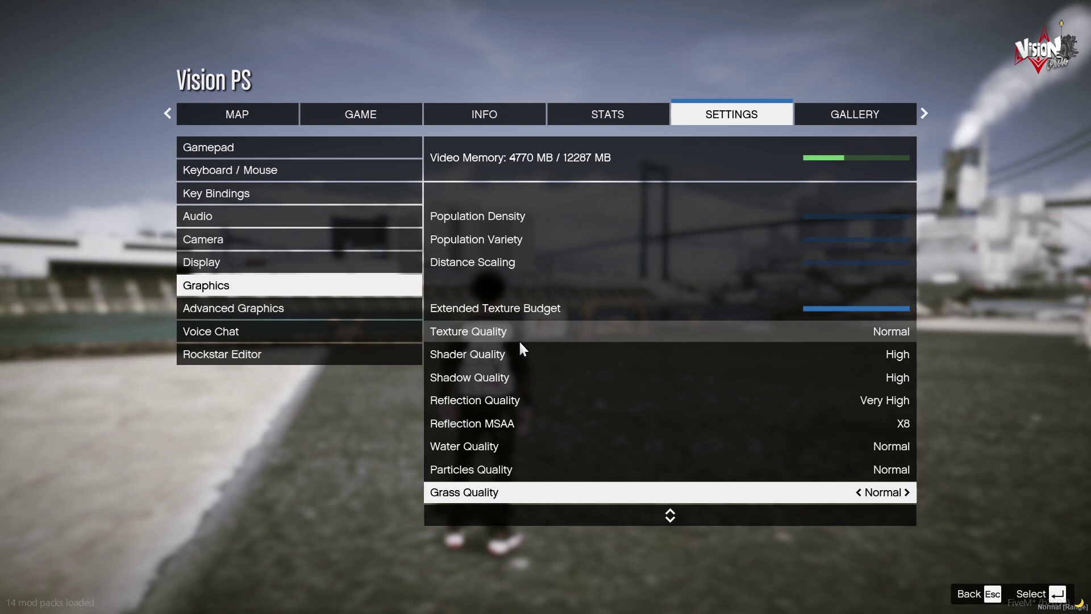
# Step: Set Shader Quality and Shadow Quality to Very High, Reflection Quality to Ultra and Reflection MSAA to X8
pyautogui.click(522, 338)
pyautogui.click(571, 359)
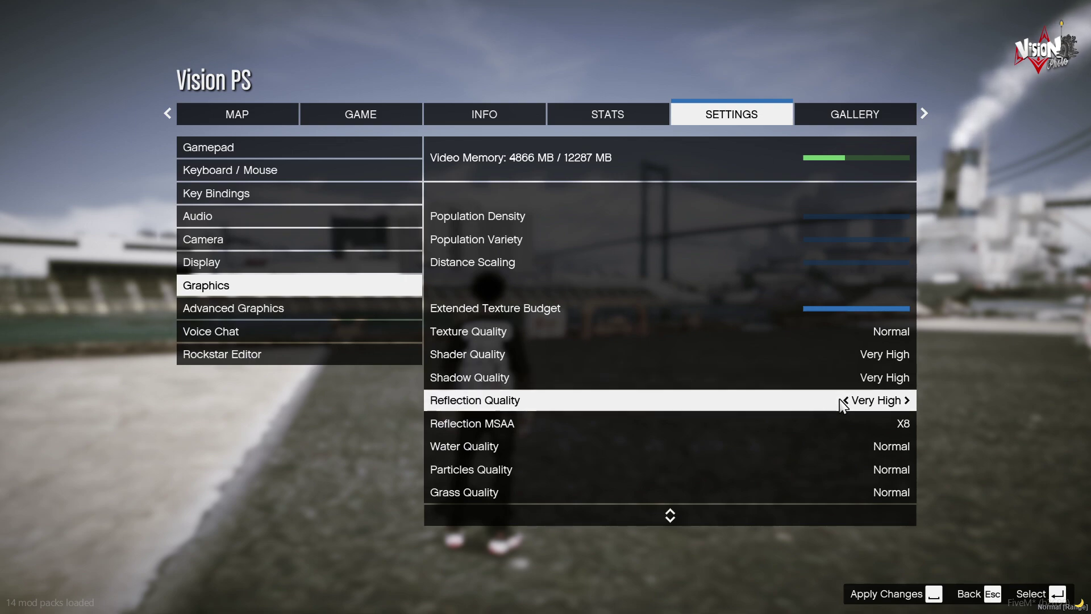
pyautogui.click(908, 402)
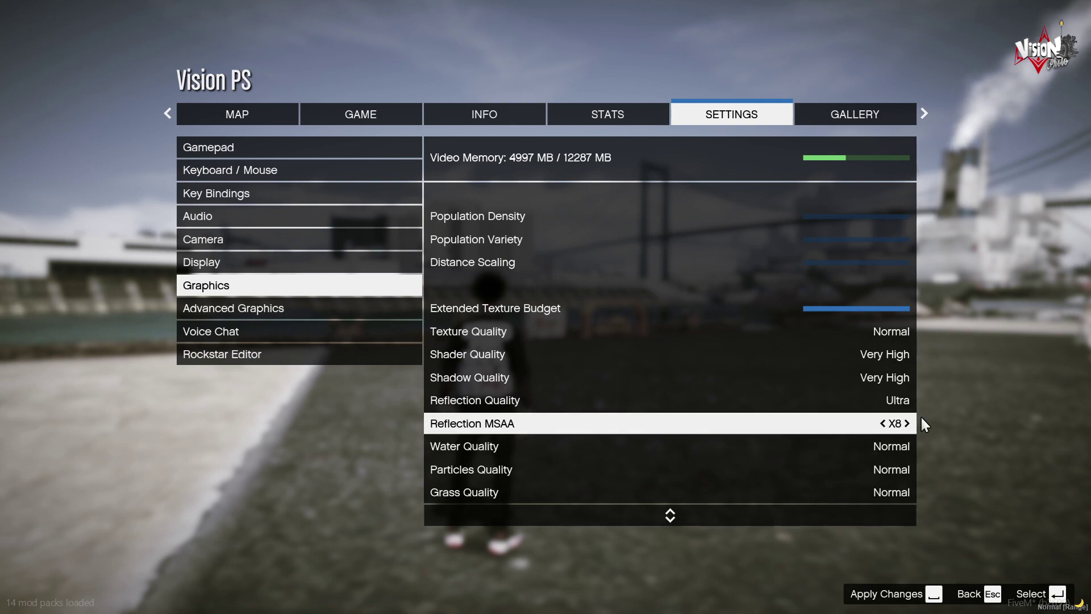
pyautogui.click(908, 424)
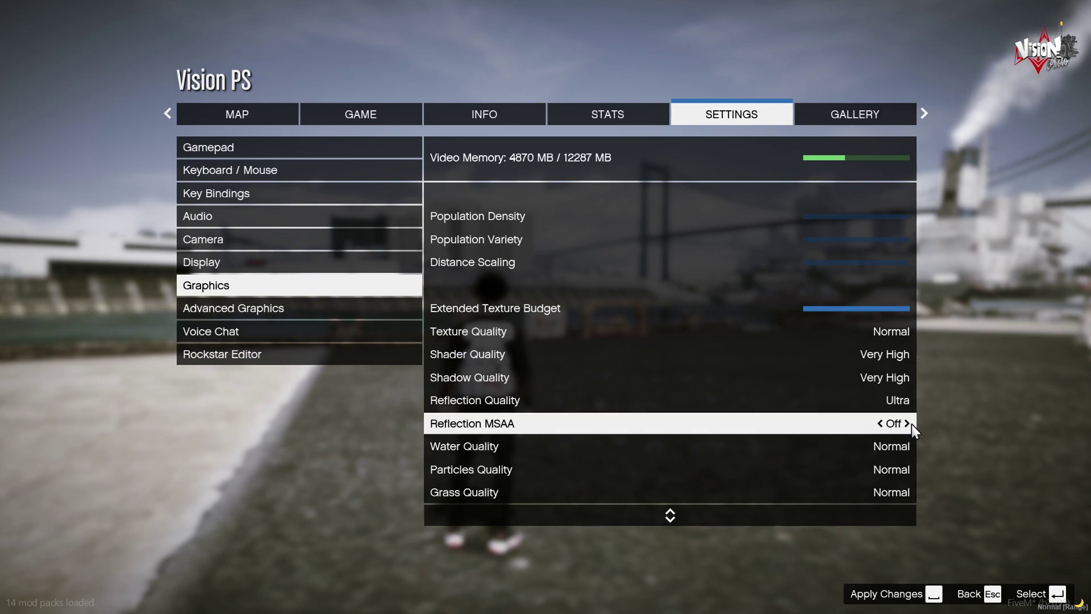
pyautogui.click(883, 423)
# Step: Review the remaining graphics options, discard the changed settings and return to the game
pyautogui.scroll(-4, 855, 446)
pyautogui.scroll(-5, 851, 441)
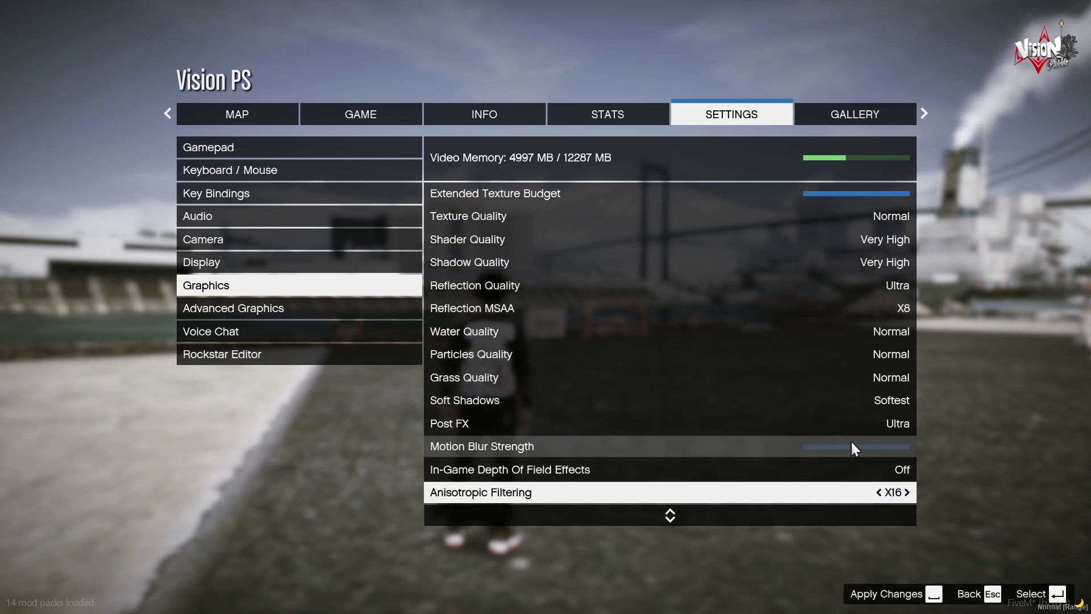
pyautogui.scroll(-1, 803, 449)
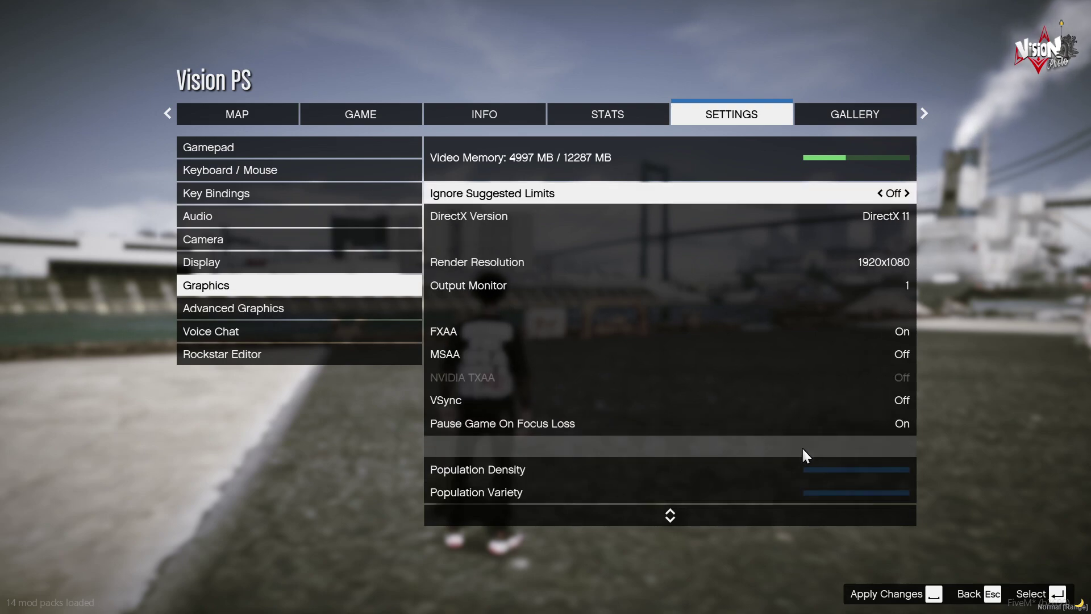
pyautogui.scroll(3, 803, 449)
pyautogui.click(888, 594)
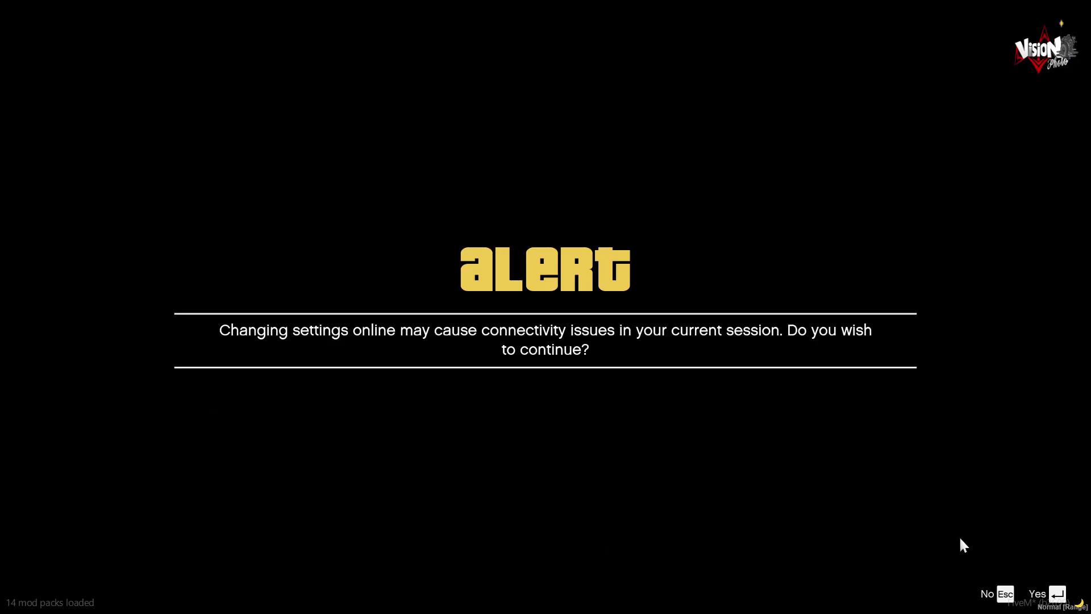
pyautogui.click(1056, 594)
pyautogui.click(989, 594)
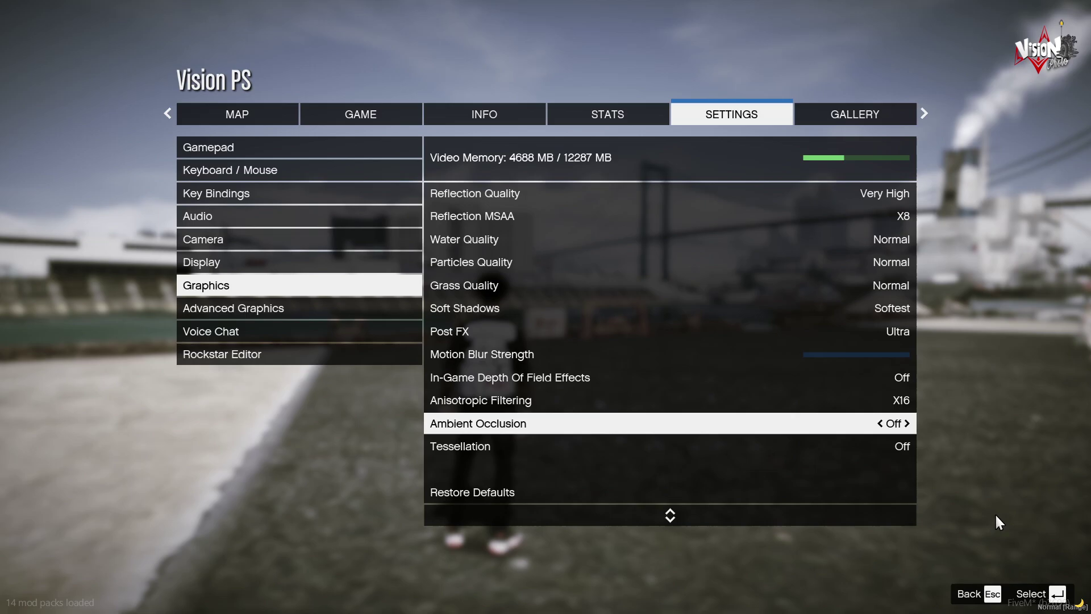
pyautogui.press('Escape')
pyautogui.press('Escape')
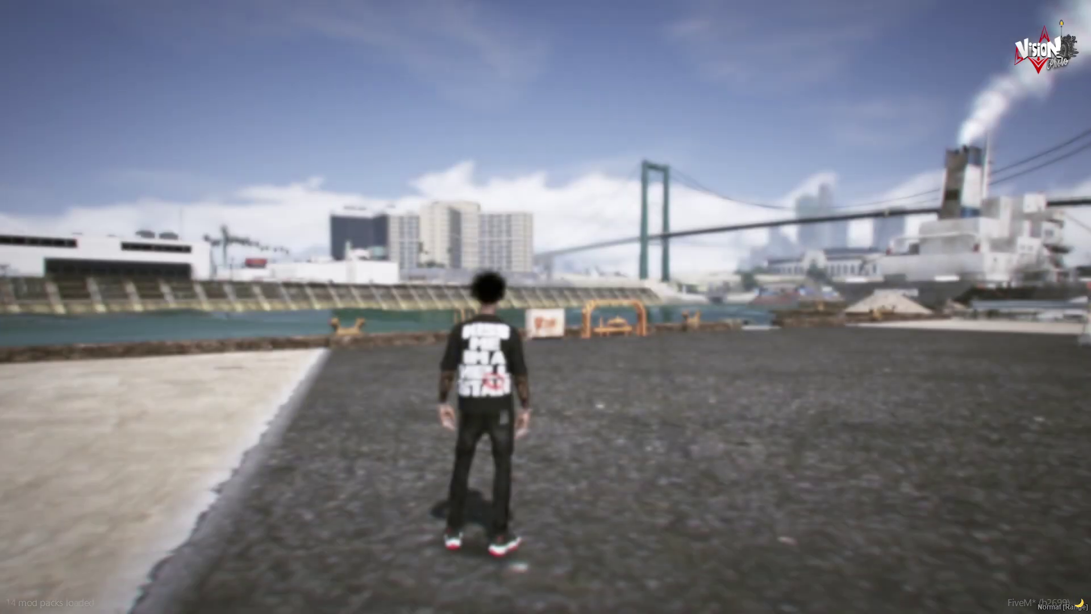
pyautogui.press('w')
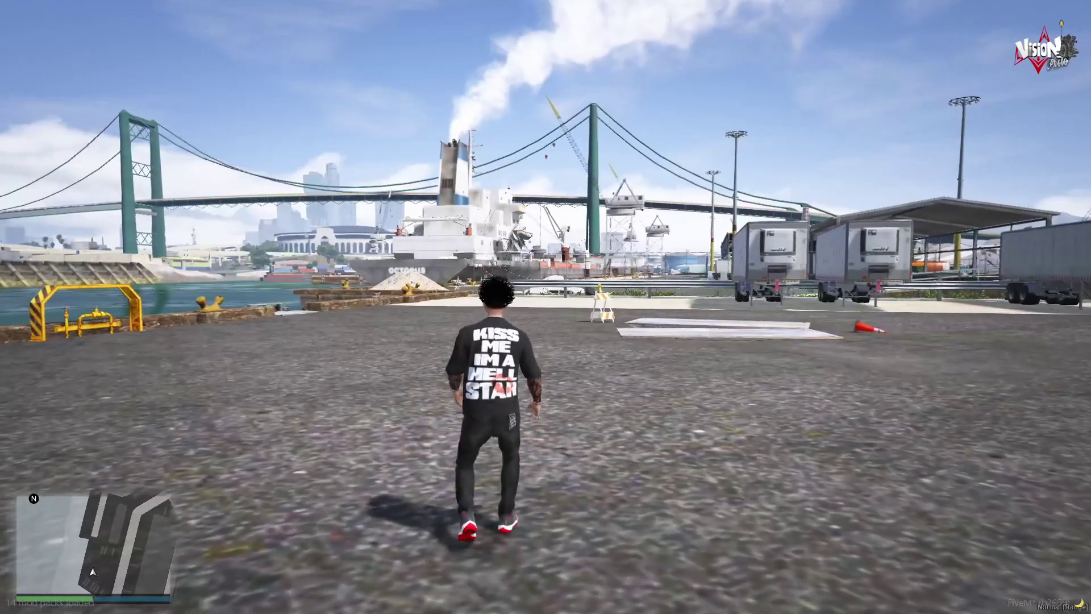
pyautogui.press('F5')
pyautogui.press('Escape')
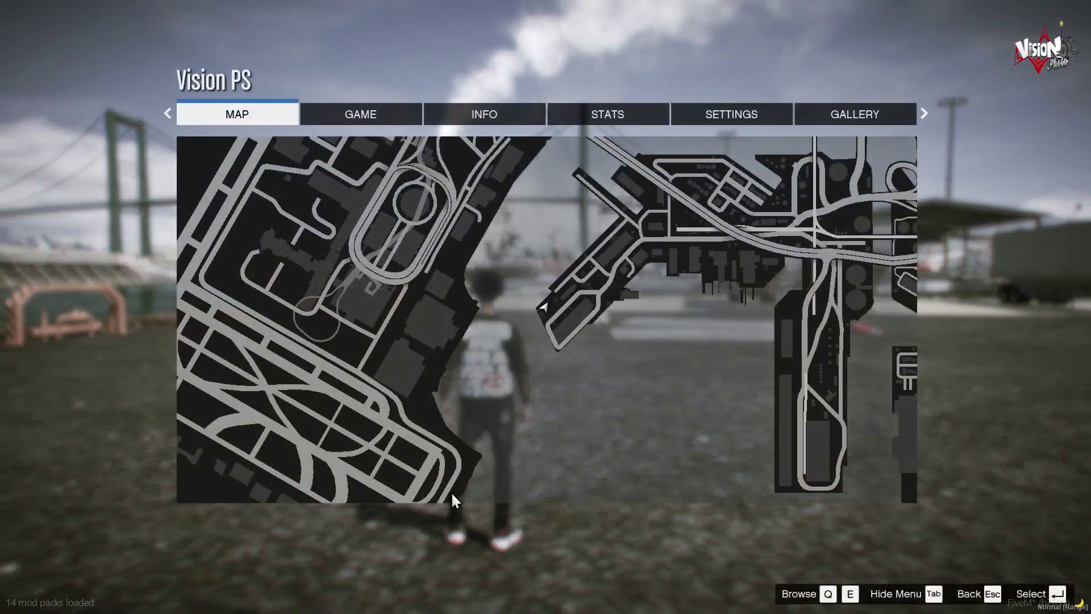
pyautogui.press('Escape')
pyautogui.press('F1')
pyautogui.press('Return')
pyautogui.press('w')
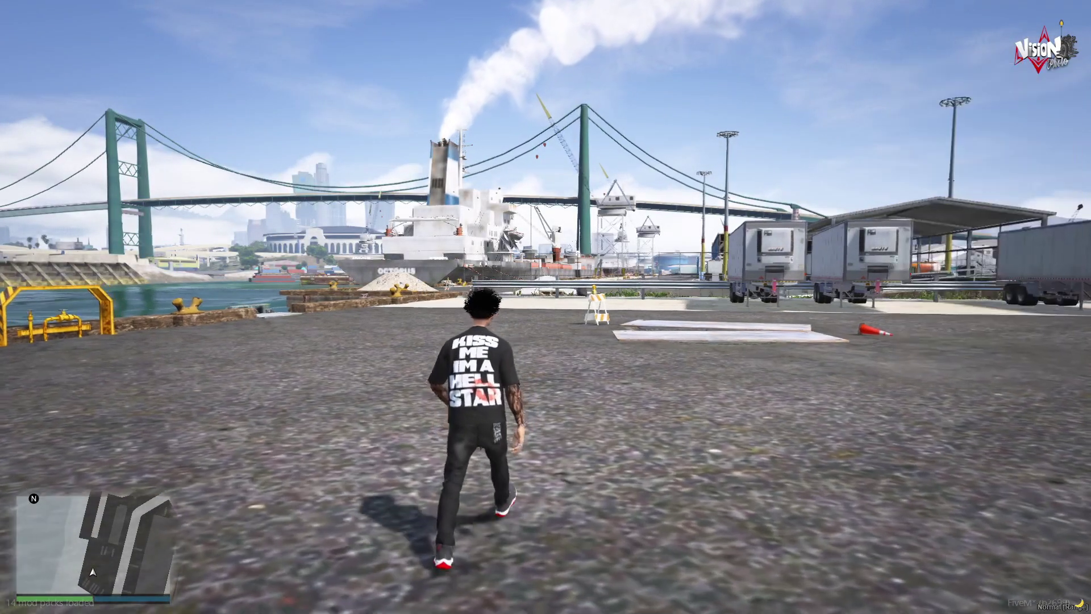
# Step: Open the Vision Photo Menu, leave its private worlds selection and bring up the Weather list
pyautogui.press('Down')
pyautogui.press('Down')
pyautogui.press('Down')
pyautogui.press('Down')
pyautogui.press('Down')
pyautogui.press('Down')
pyautogui.press('Down')
pyautogui.press('Down')
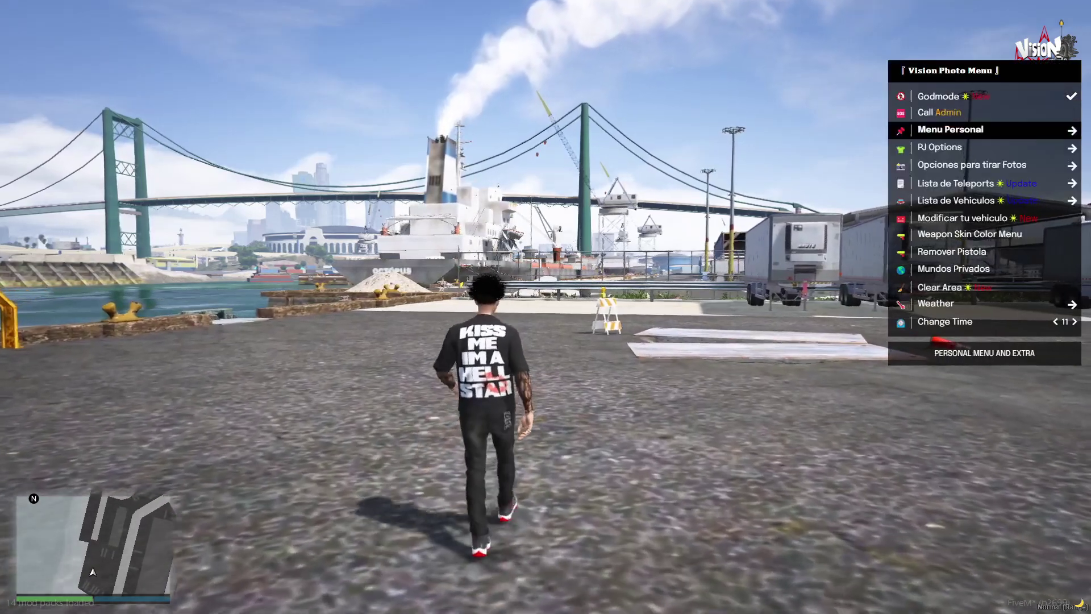
pyautogui.press('Down')
pyautogui.press('Down')
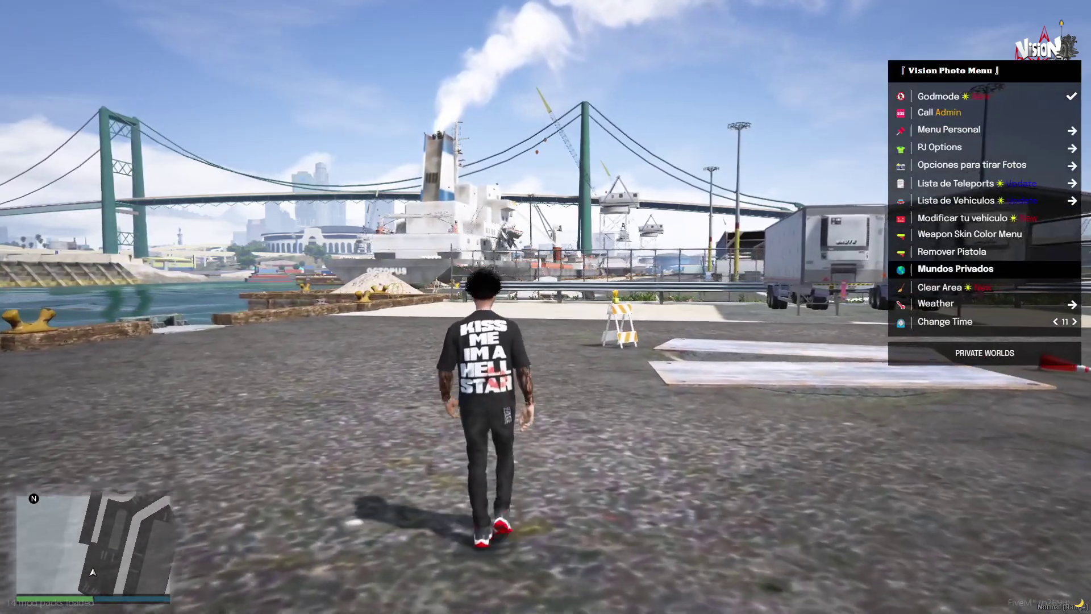
pyautogui.press('Return')
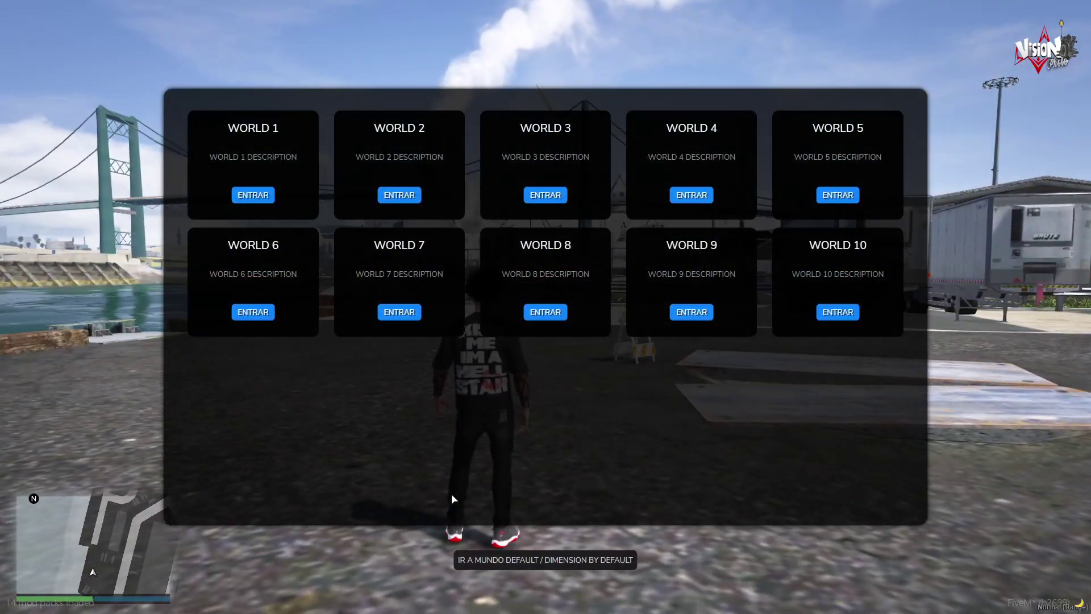
pyautogui.press('Escape')
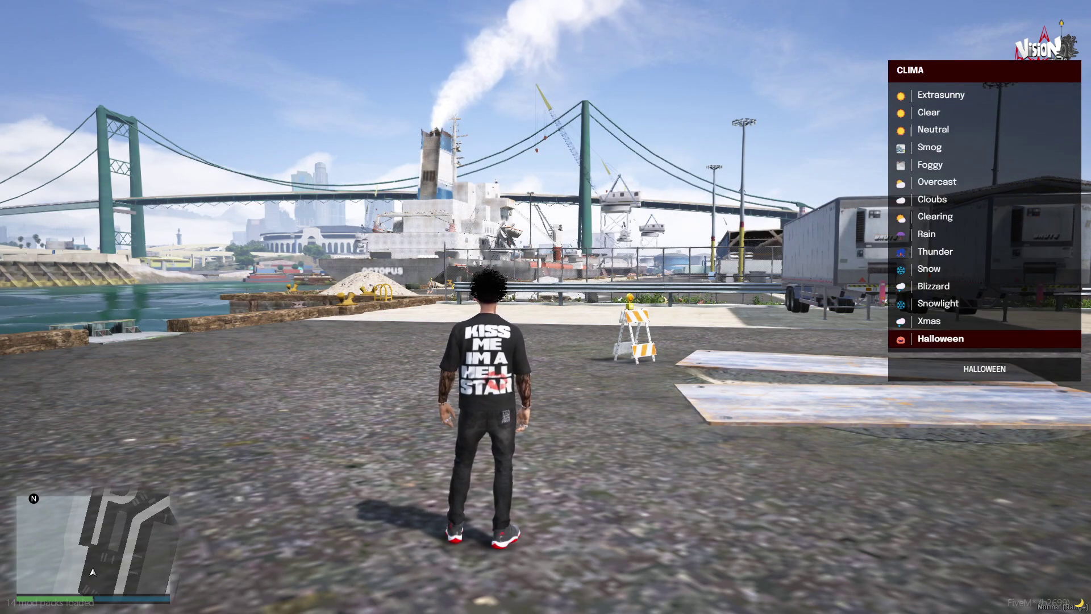
# Step: Preview the weather presets from Extrasunny through Clearing one after another while walking along the dock
pyautogui.press('Down')
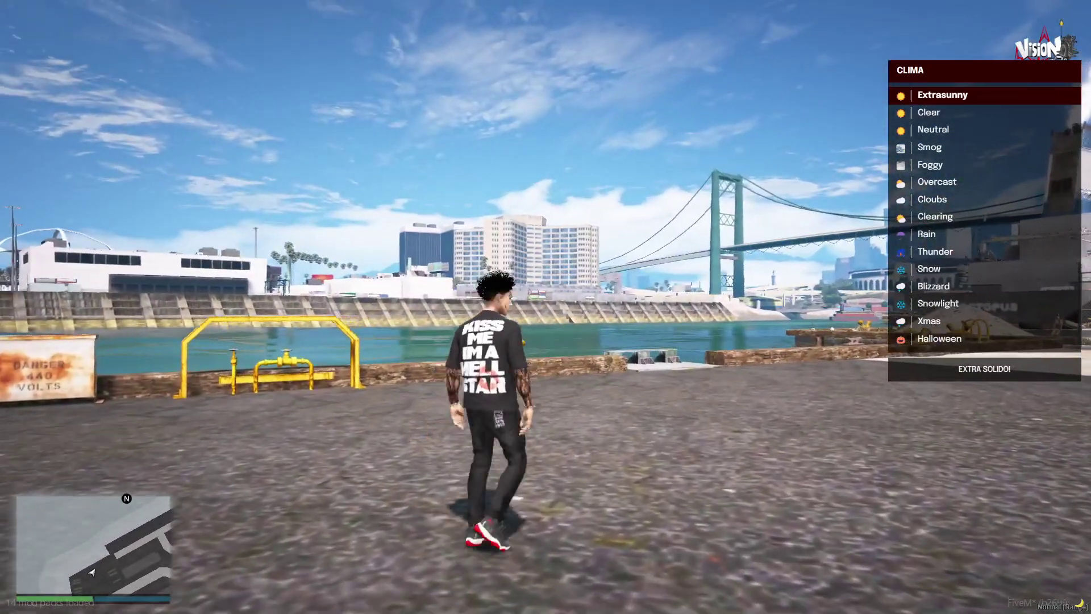
pyautogui.press('Down')
pyautogui.press('Down')
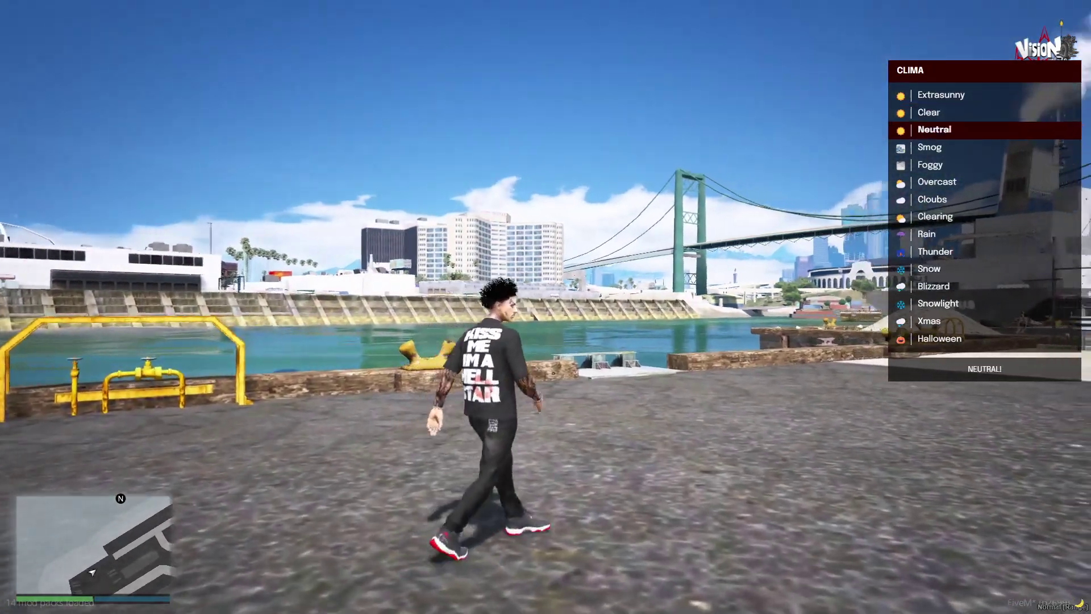
pyautogui.press('Down')
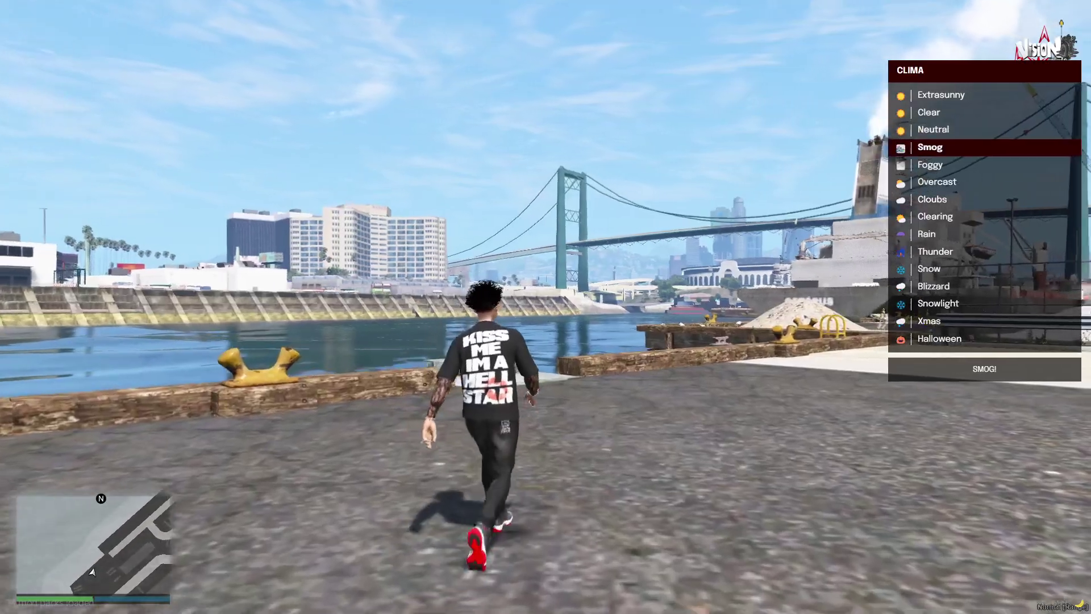
pyautogui.press('Down')
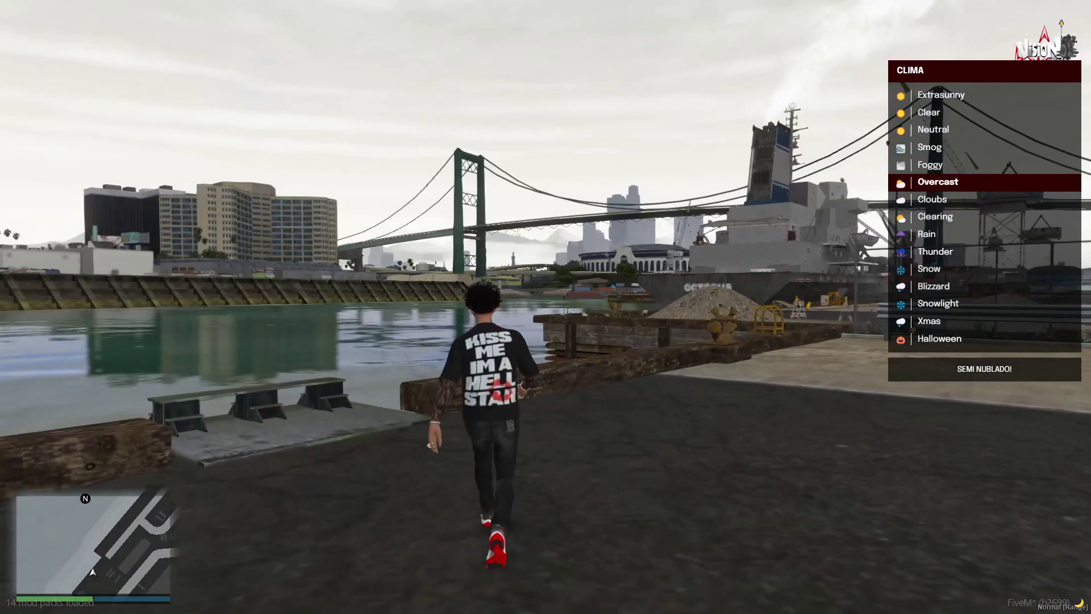
pyautogui.press('Down')
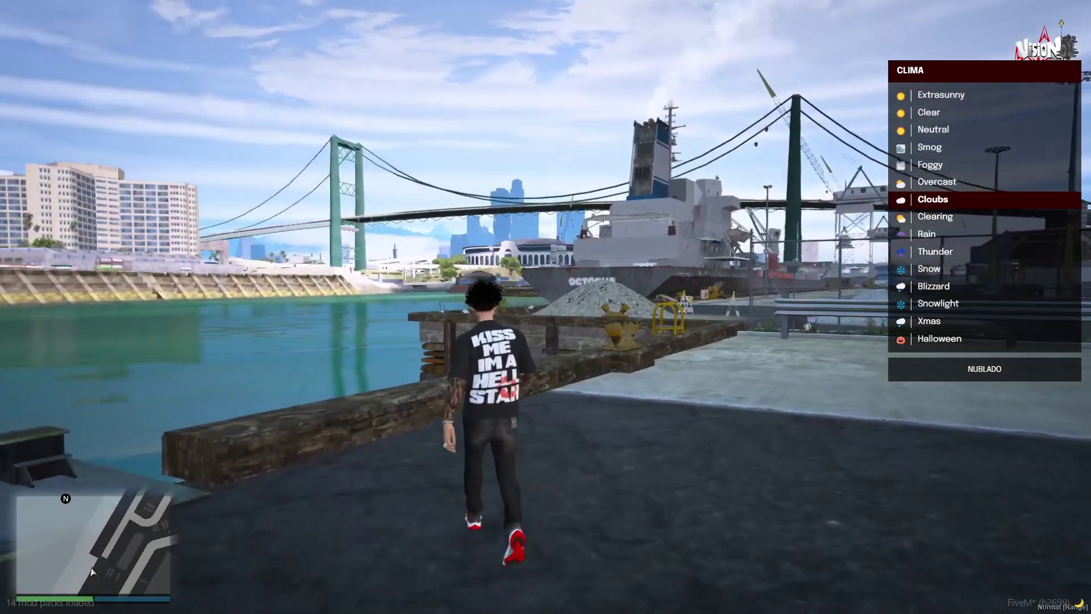
pyautogui.press('Down')
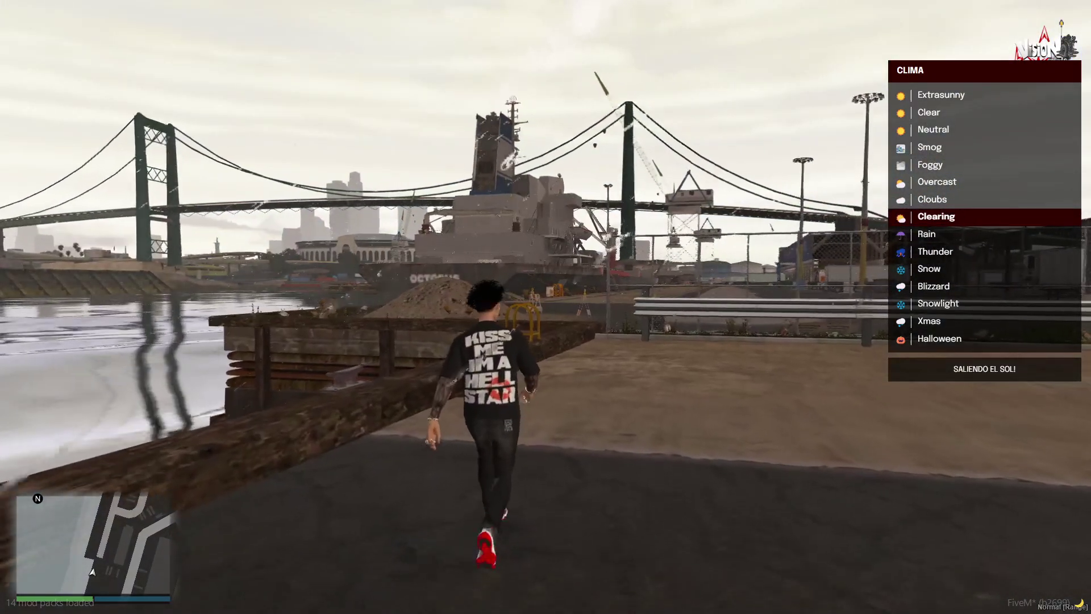
# Step: Preview the Blizzard, Snowlight, Xmas and Halloween weather presets to compare the graphics
pyautogui.press('Down')
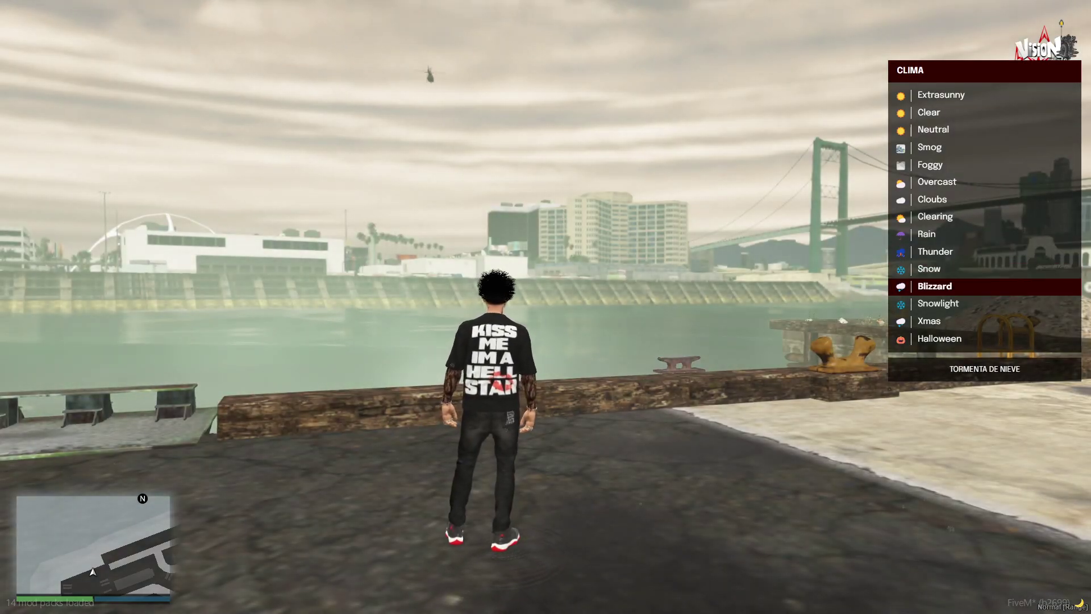
pyautogui.press('Down')
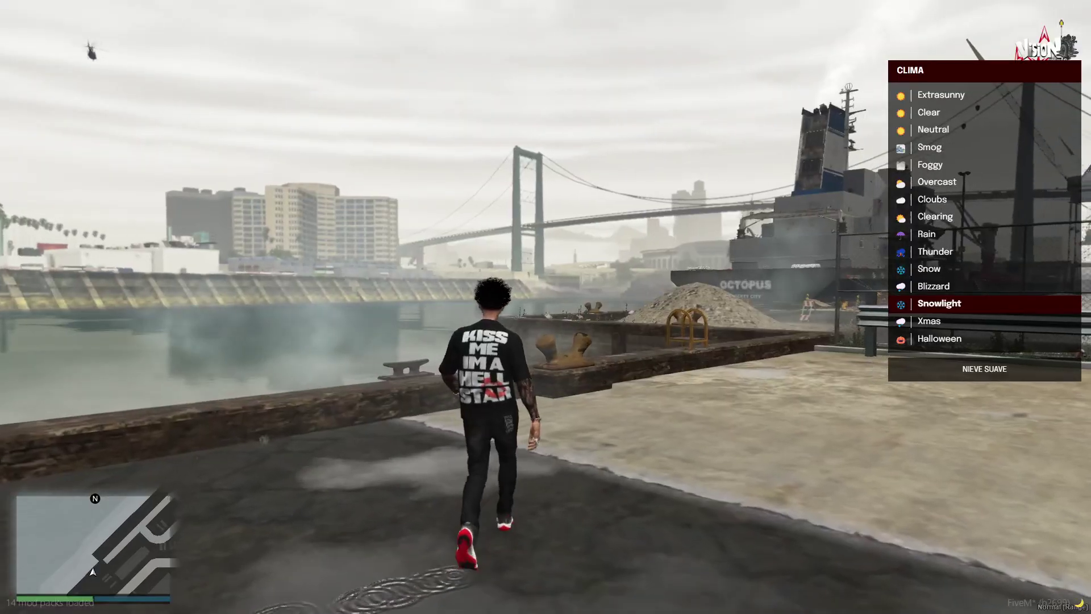
pyautogui.press('Down')
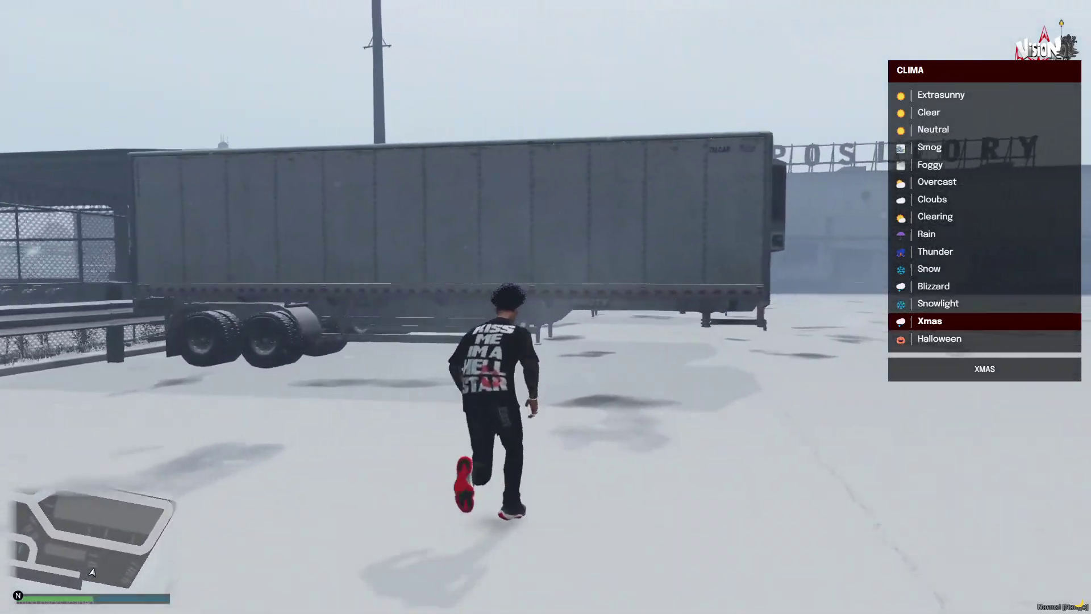
pyautogui.press('Down')
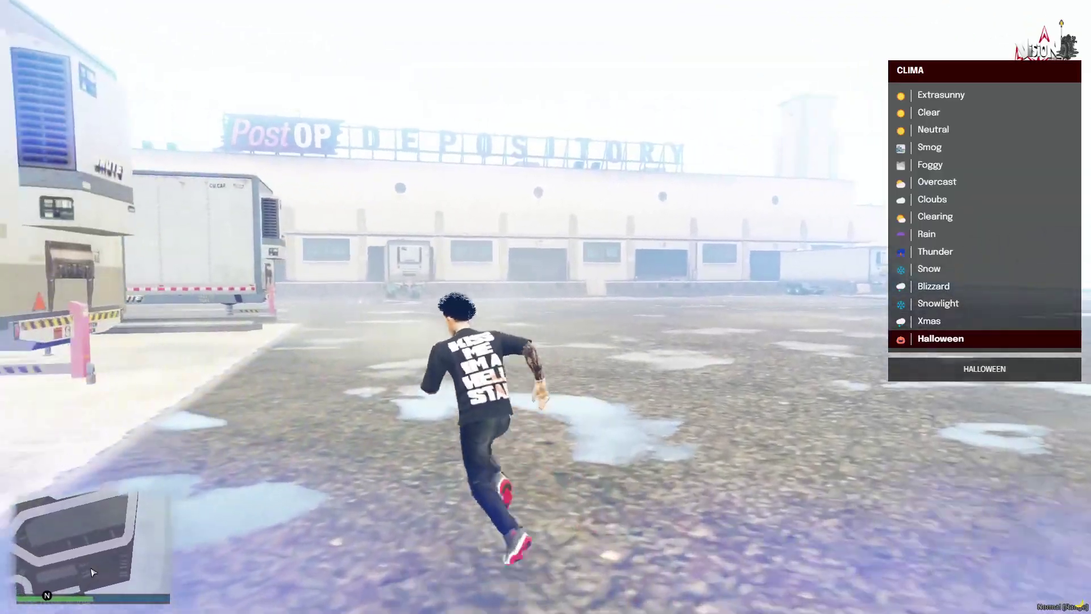
# Step: Set the weather back to Extrasunny and close the Vision Photo Menu
pyautogui.press('Down')
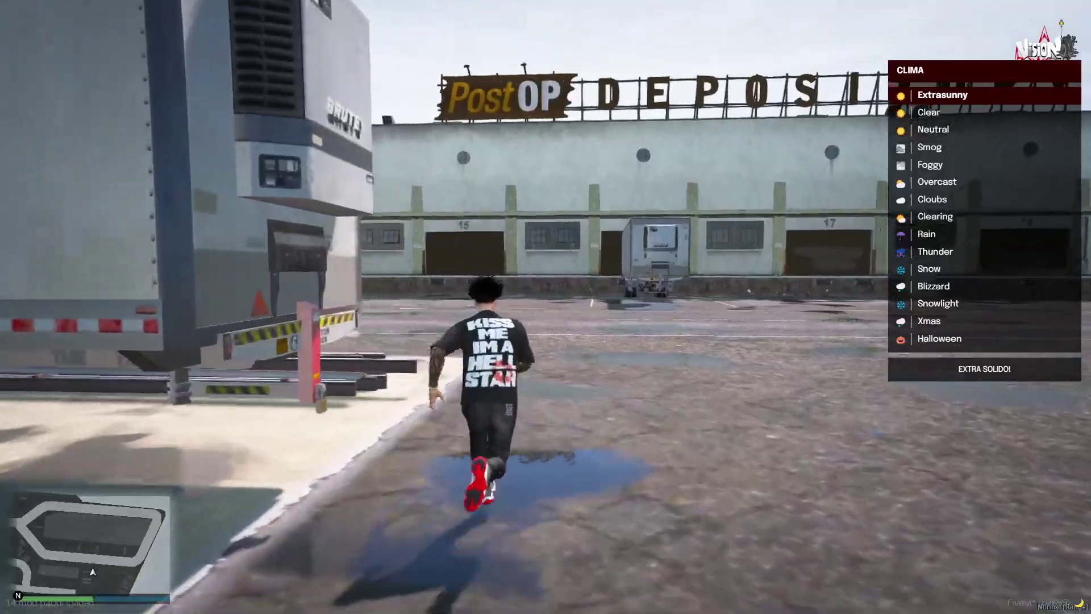
pyautogui.press('Down')
pyautogui.press('BackSpace')
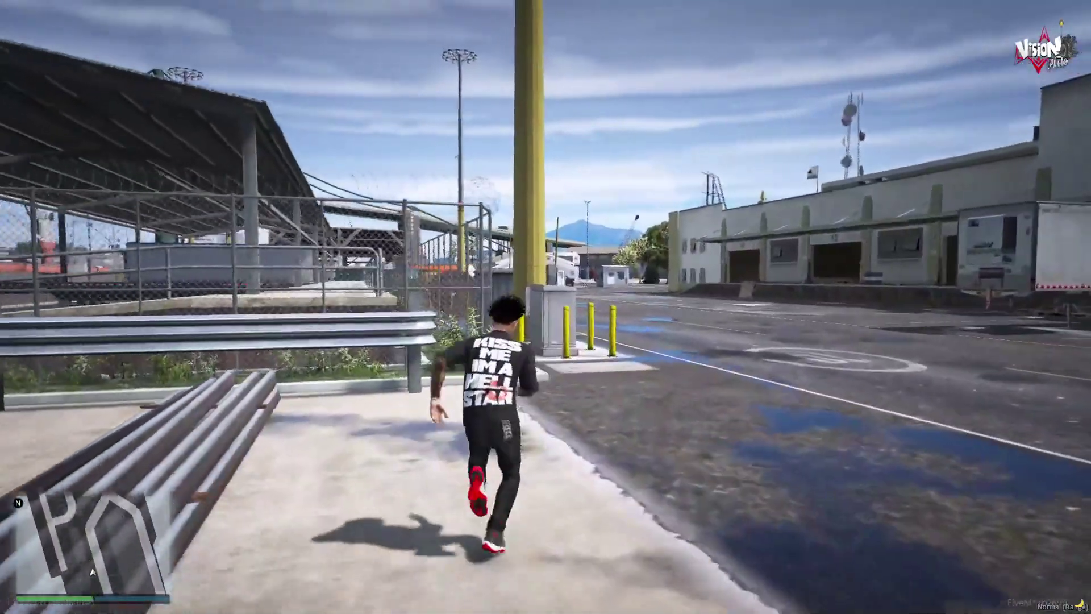